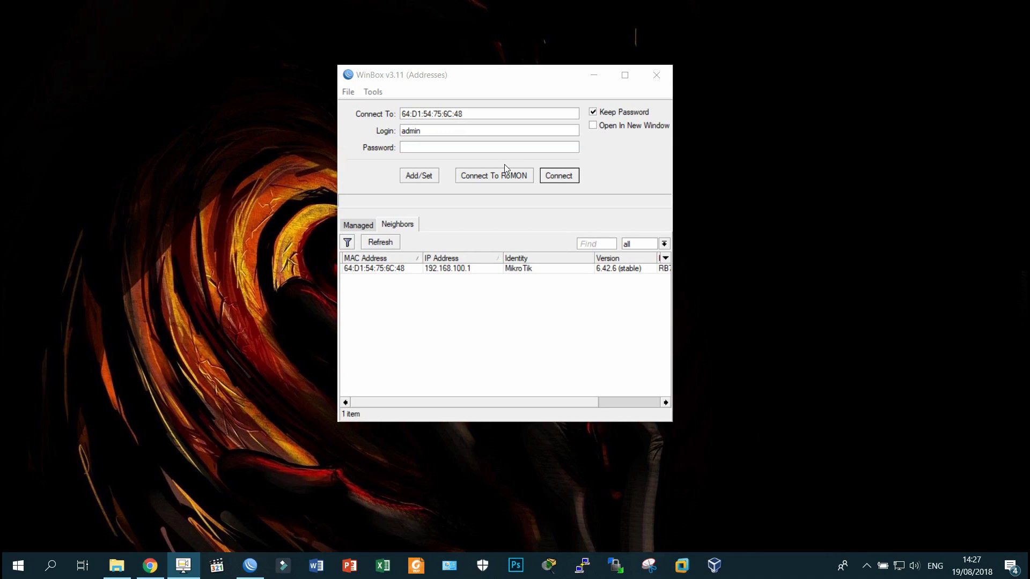
- Connect to the listed MikroTik router and open the raw rules of its IP firewall
left_click(558, 176)
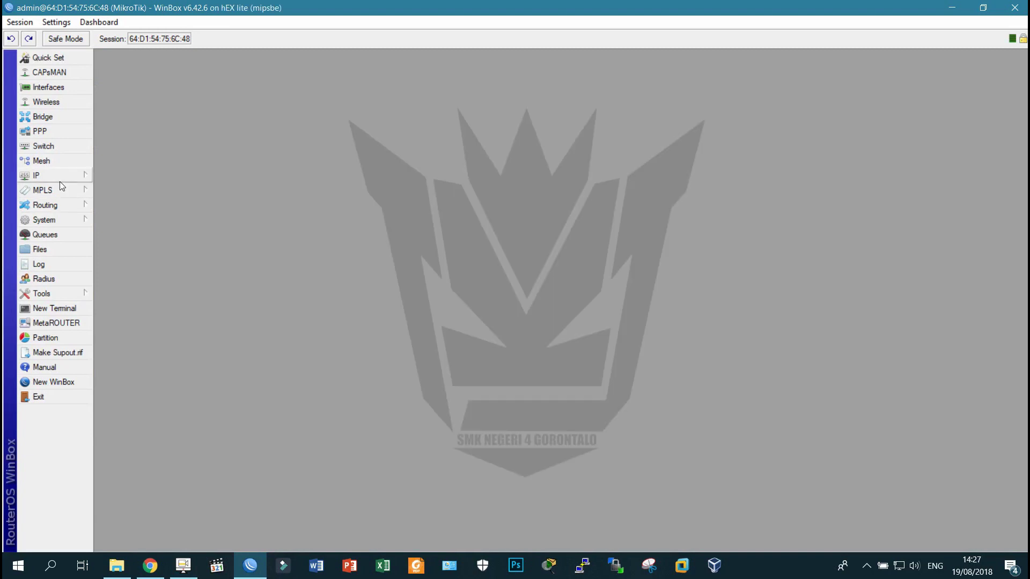
left_click(60, 177)
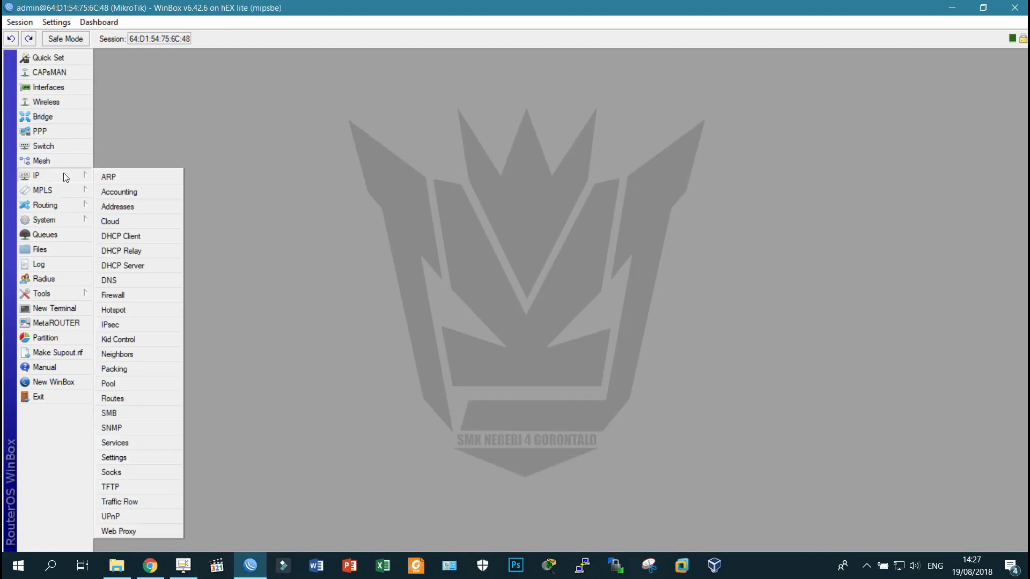
left_click(166, 300)
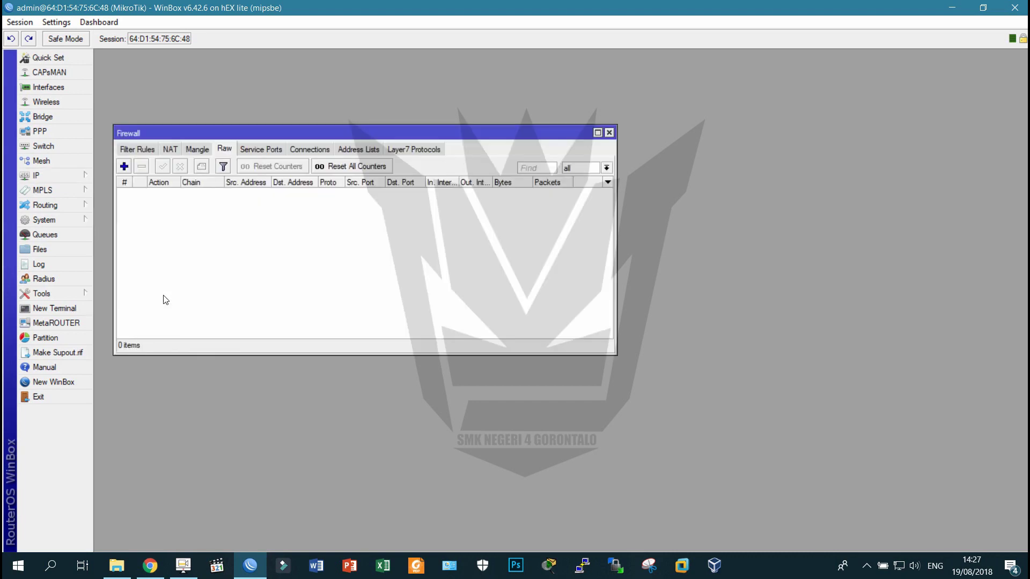
left_click(125, 151)
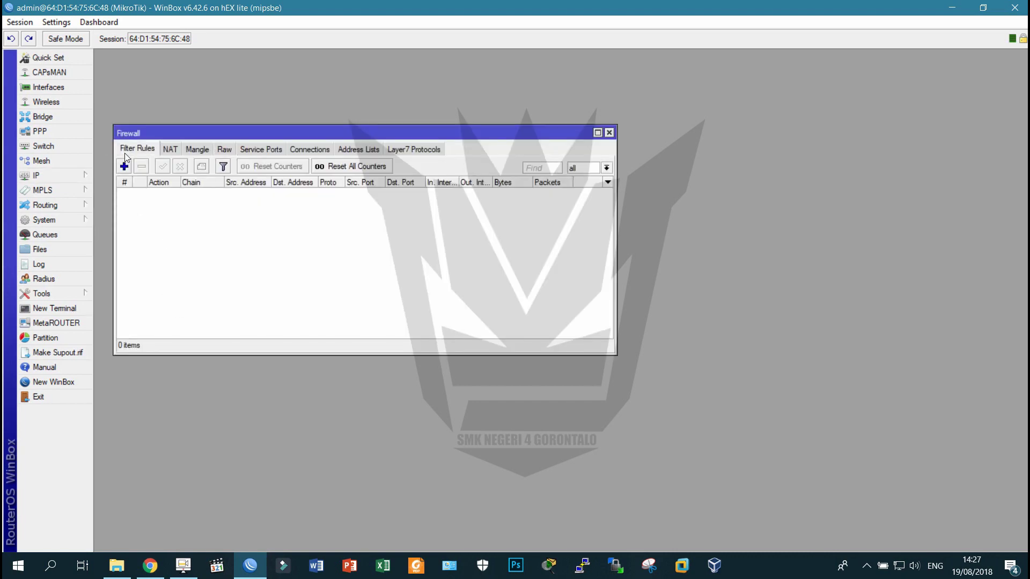
left_click(224, 150)
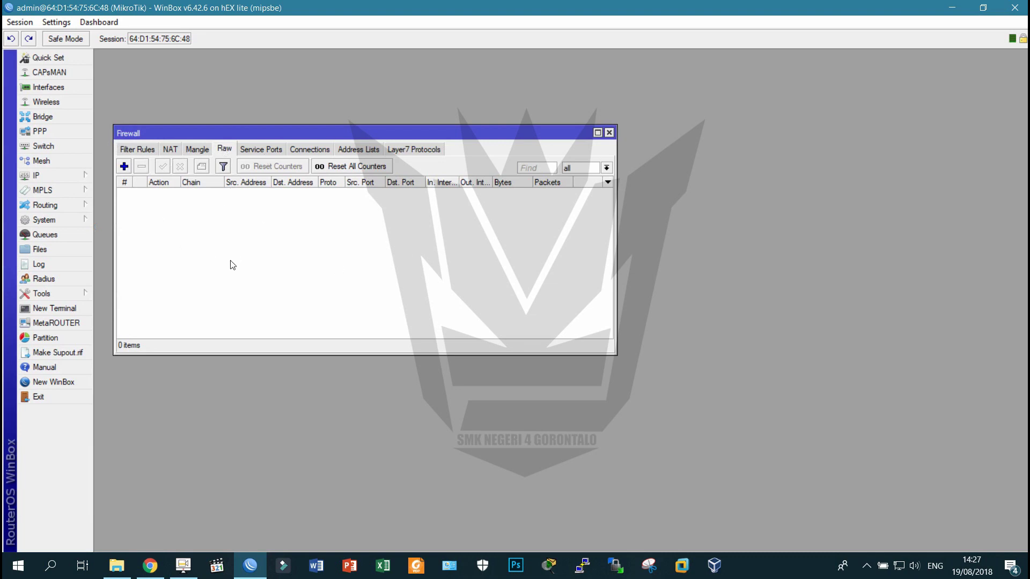
- Open the system's package list and place it below the firewall window to view the installed package versions
left_click(59, 219)
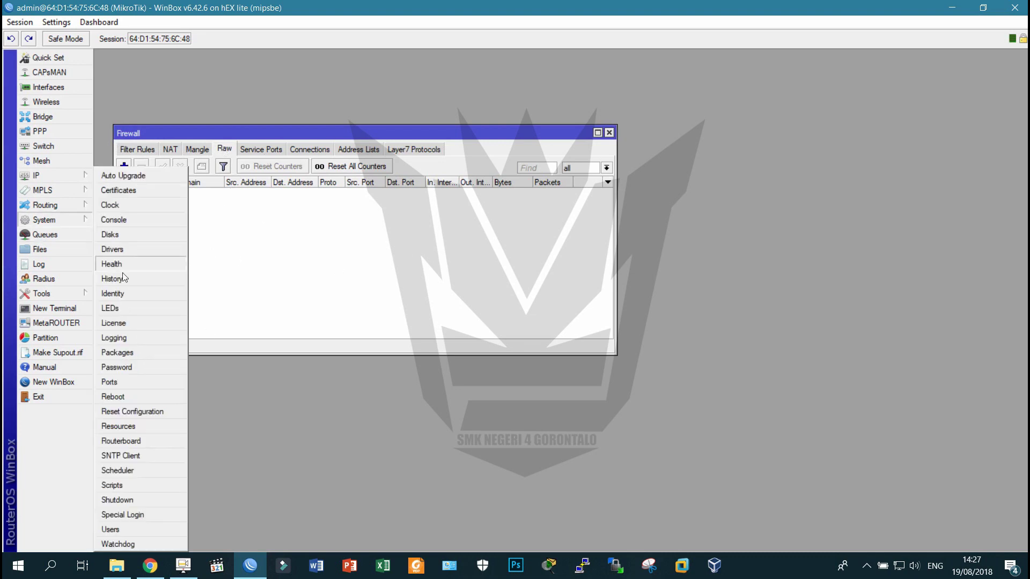
left_click(157, 354)
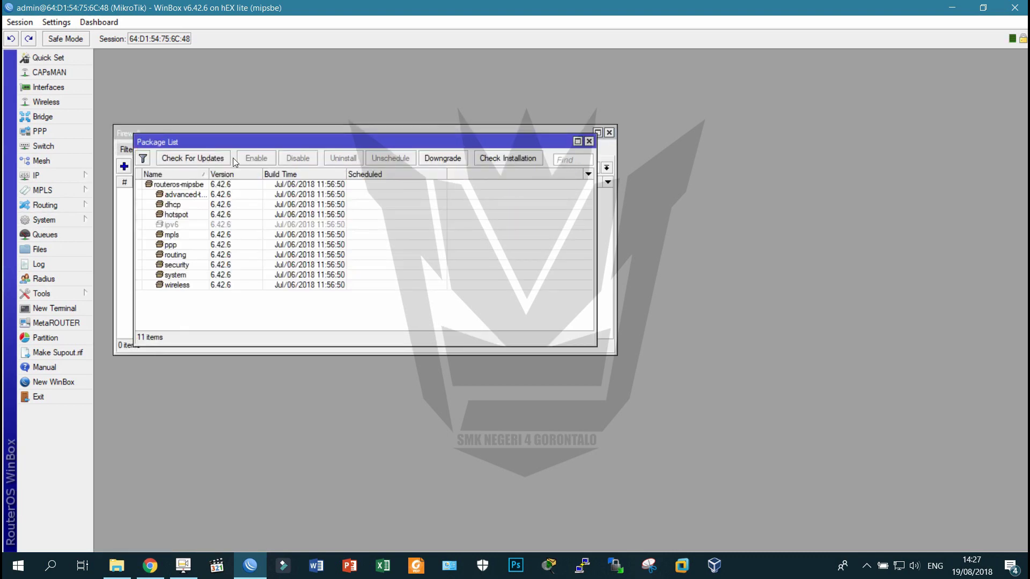
left_click_drag(239, 141, 373, 260)
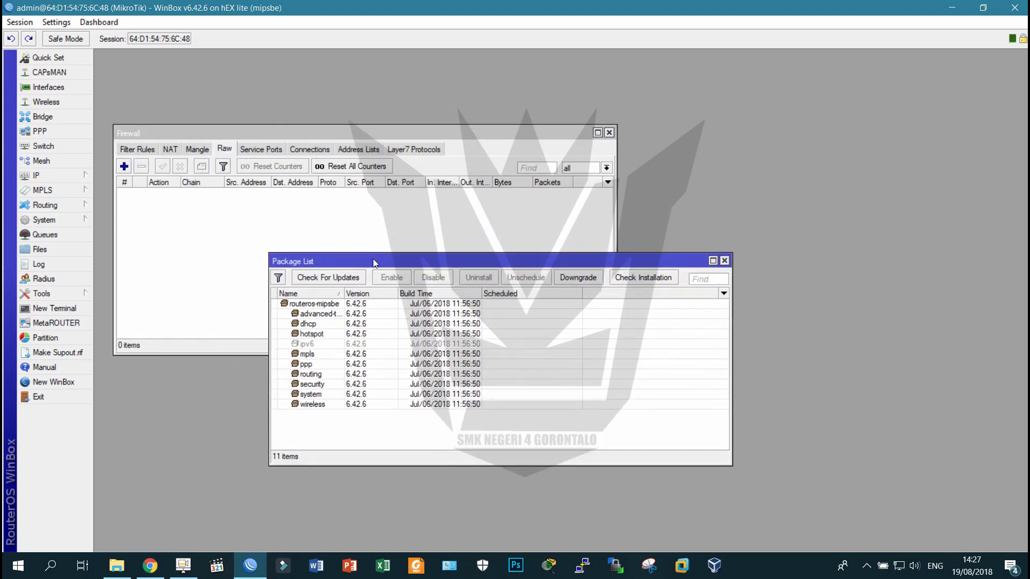
left_click_drag(242, 135, 240, 62)
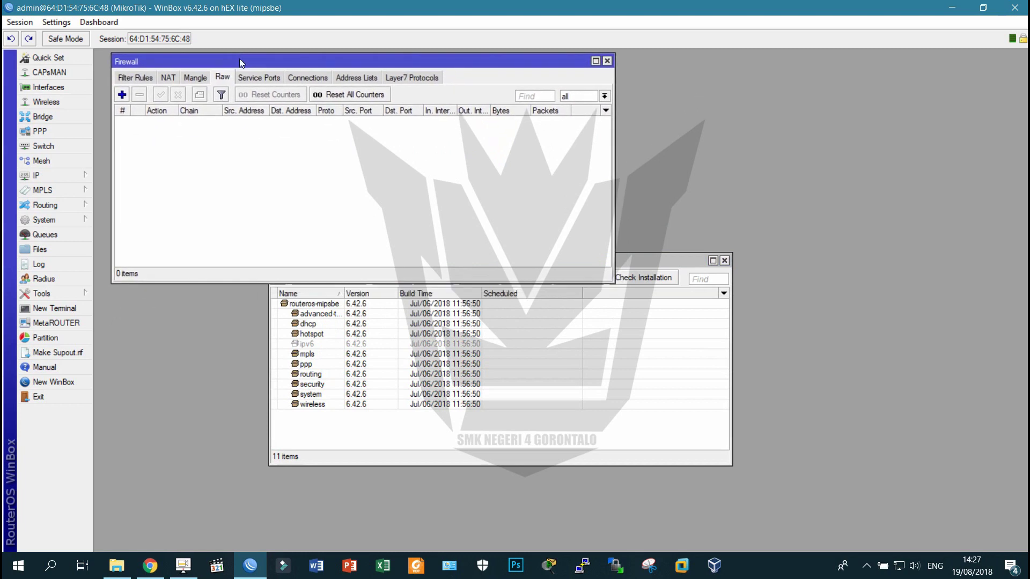
left_click(646, 271)
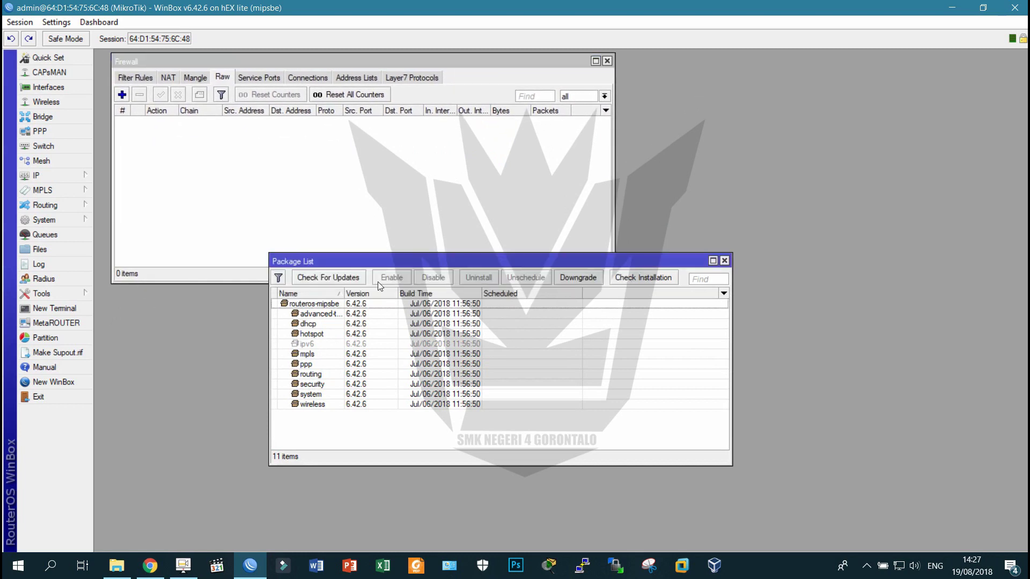
- Check for RouterOS updates on the current channel, inspect the installed version, and close the update check
left_click(340, 283)
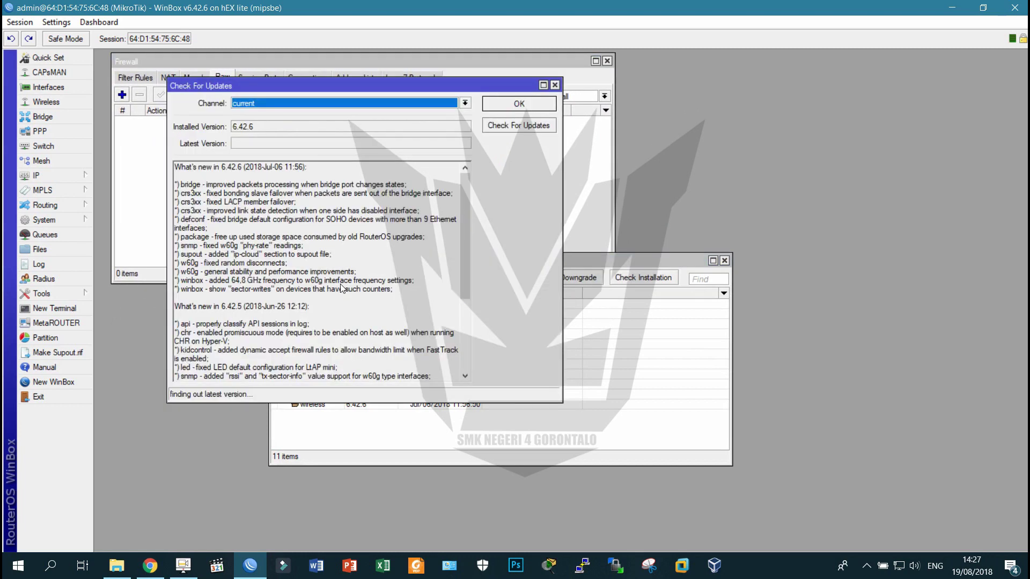
left_click_drag(267, 89, 241, 175)
double_click(215, 213)
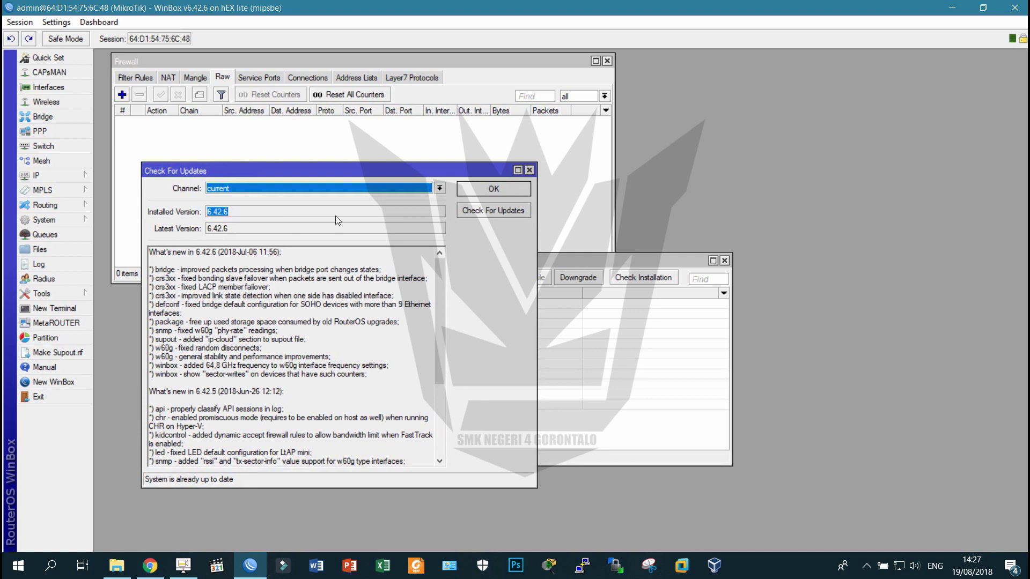
left_click(491, 192)
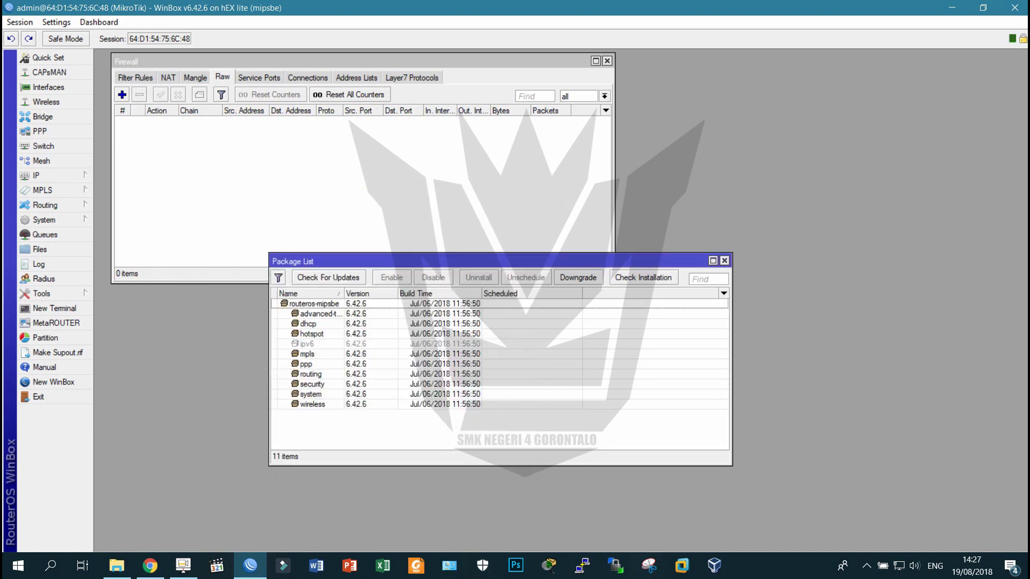
key("alt+Tab")
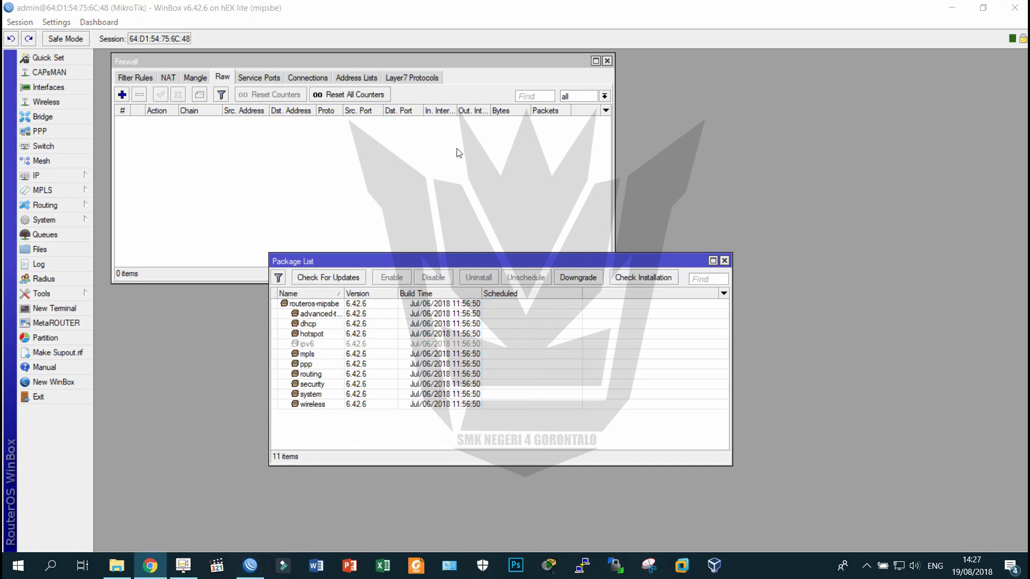
- Start a new raw firewall rule, enlarge its window, and set the chain to prerouting
left_click(121, 94)
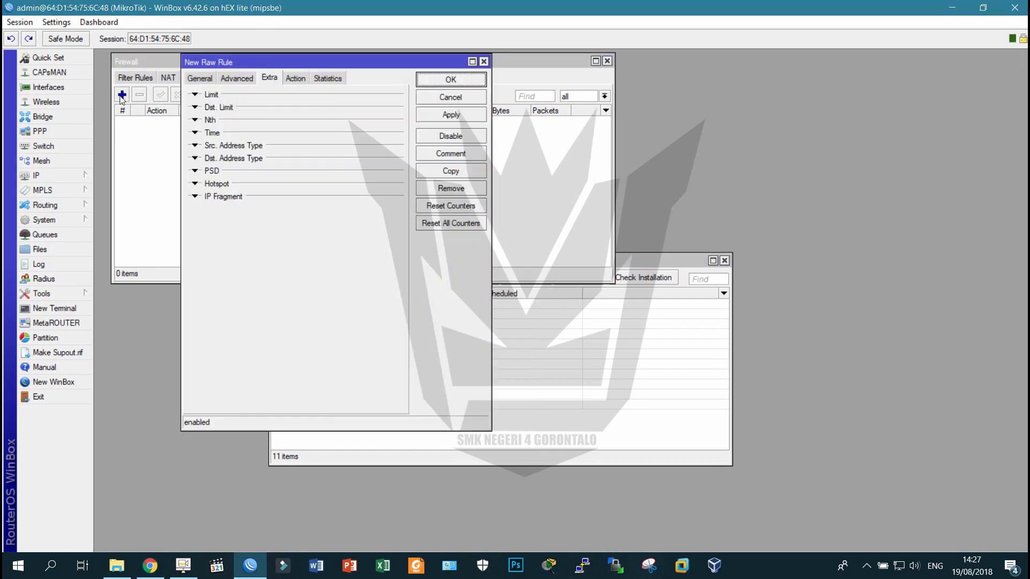
left_click(194, 78)
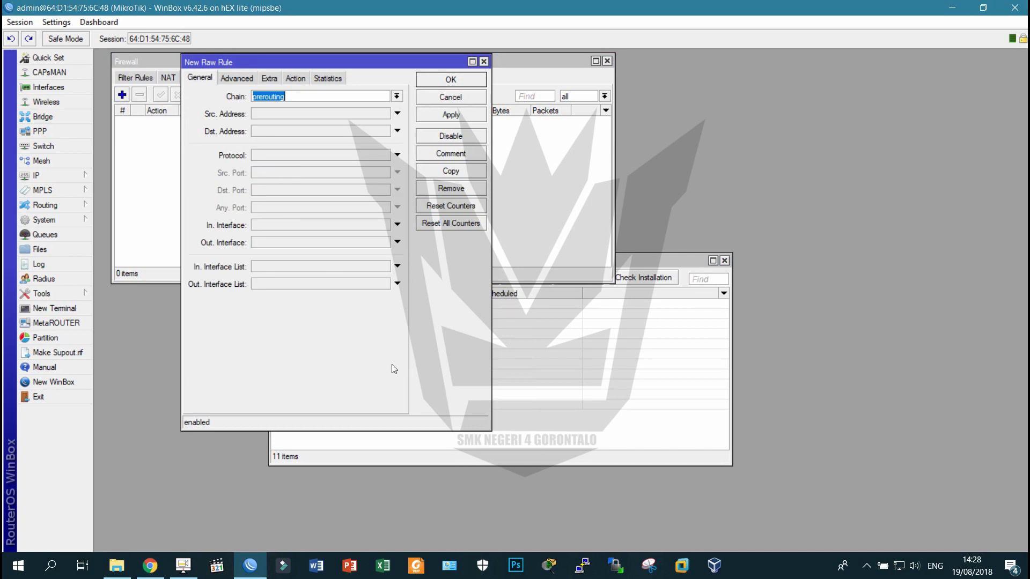
left_click_drag(488, 428, 553, 480)
left_click_drag(292, 64, 268, 83)
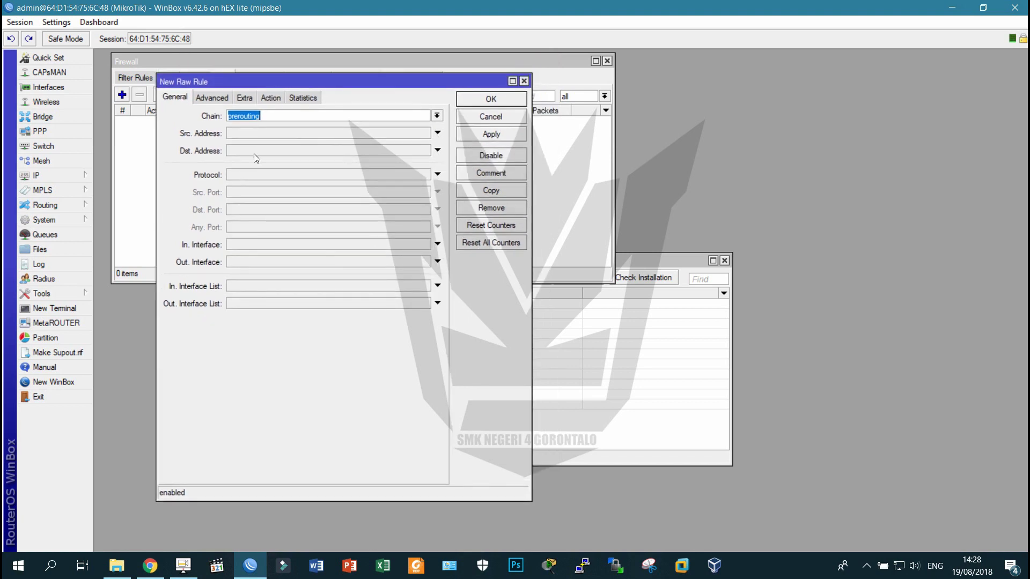
left_click(437, 115)
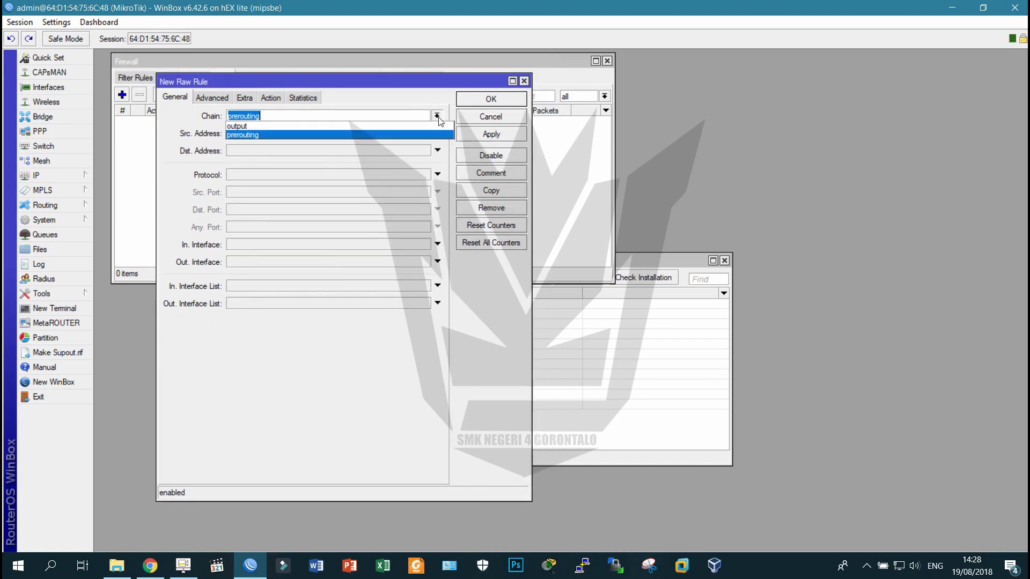
left_click(252, 126)
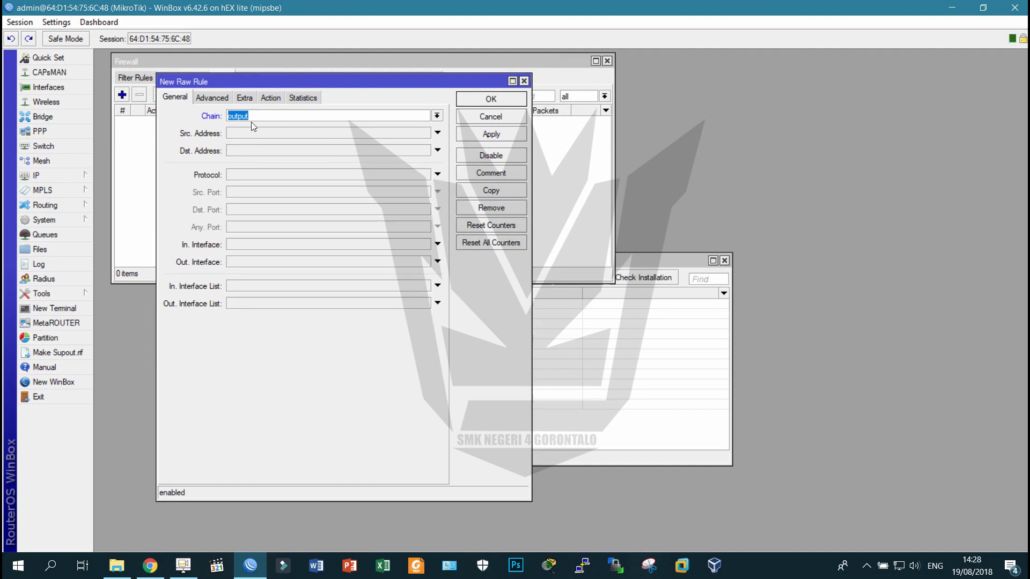
left_click(437, 115)
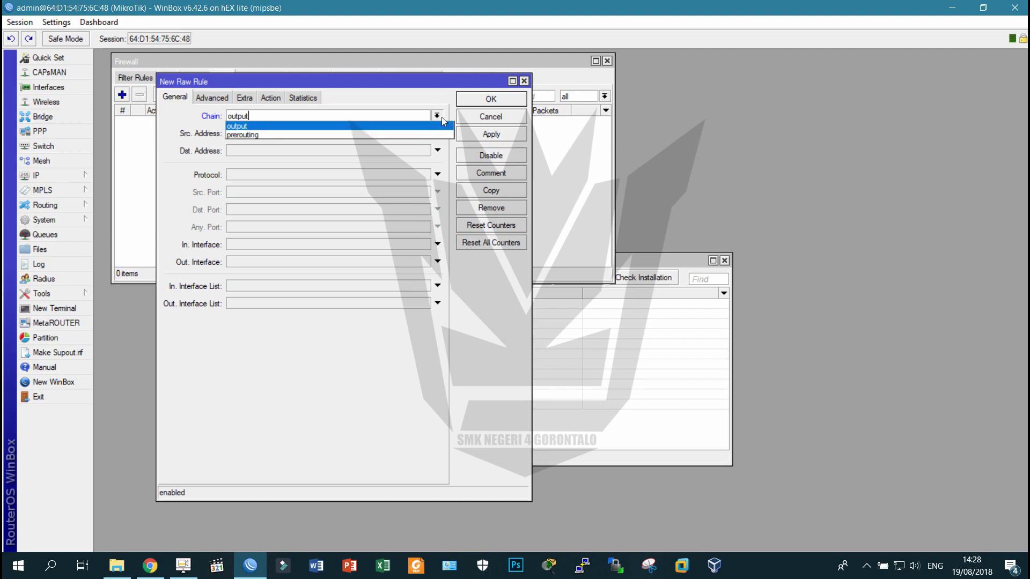
left_click(386, 134)
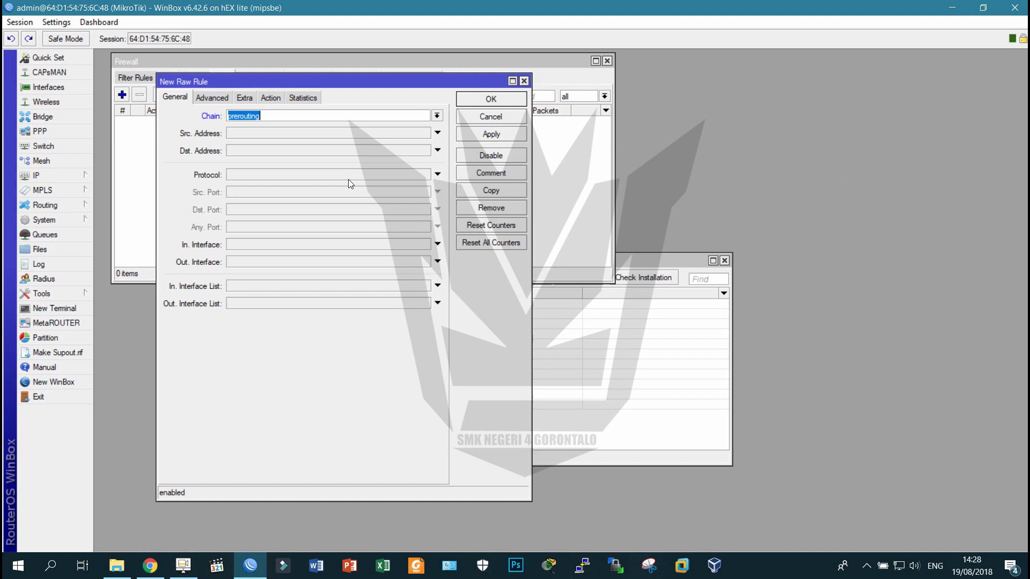
- Match TCP traffic to destination port 22 coming in on interface ether2 in the new raw rule
left_click(254, 178)
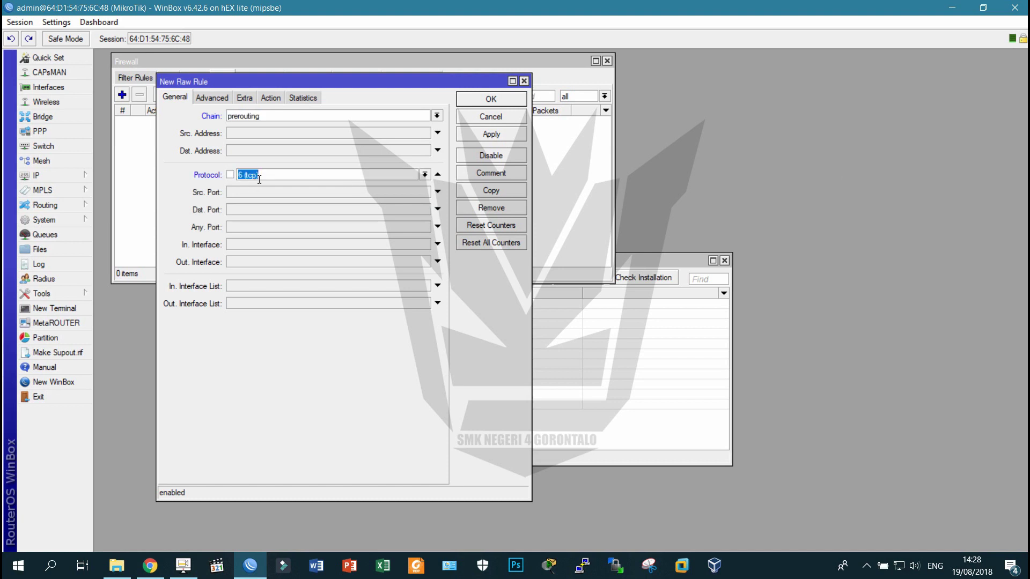
left_click(273, 213)
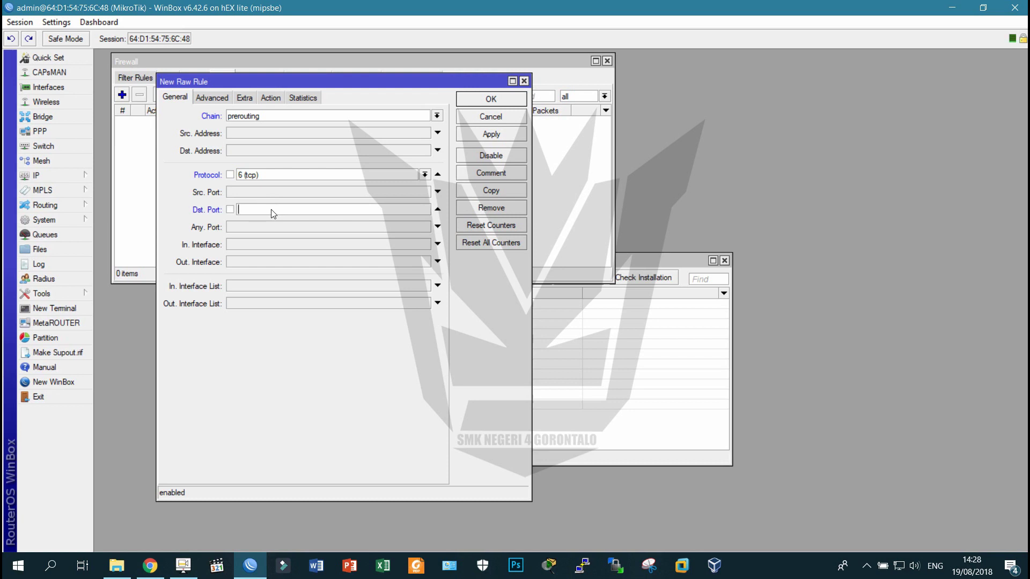
type("22")
left_click(255, 242)
left_click(259, 242)
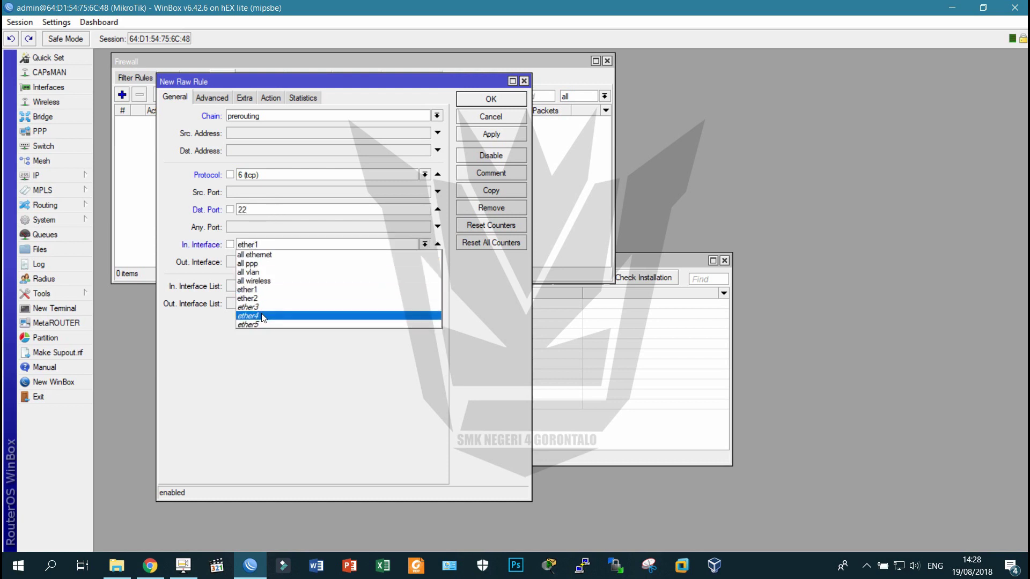
left_click(262, 299)
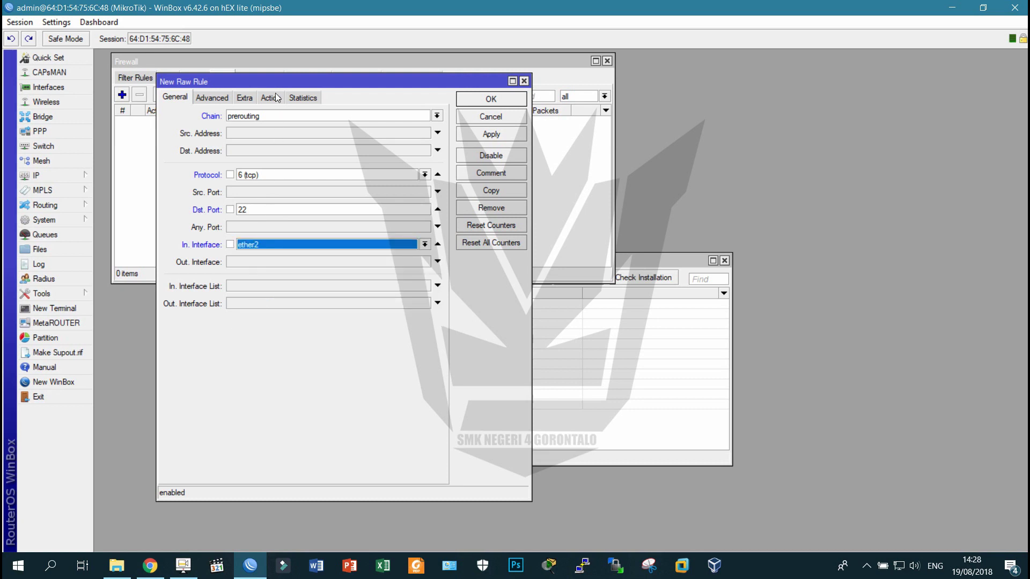
- Set the raw rule's action to drop with logging enabled, and save the rule
left_click(277, 97)
left_click(273, 114)
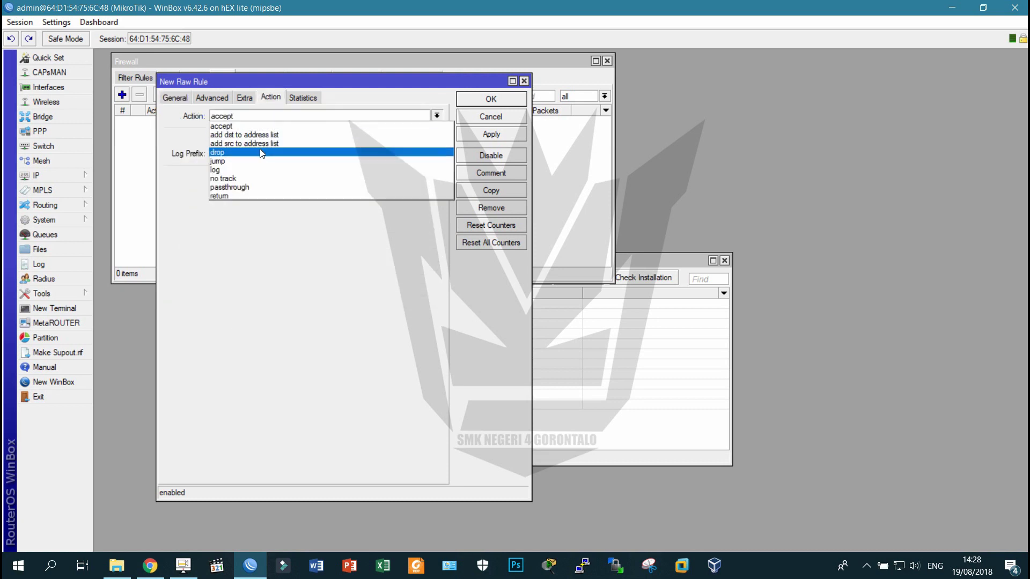
left_click(255, 153)
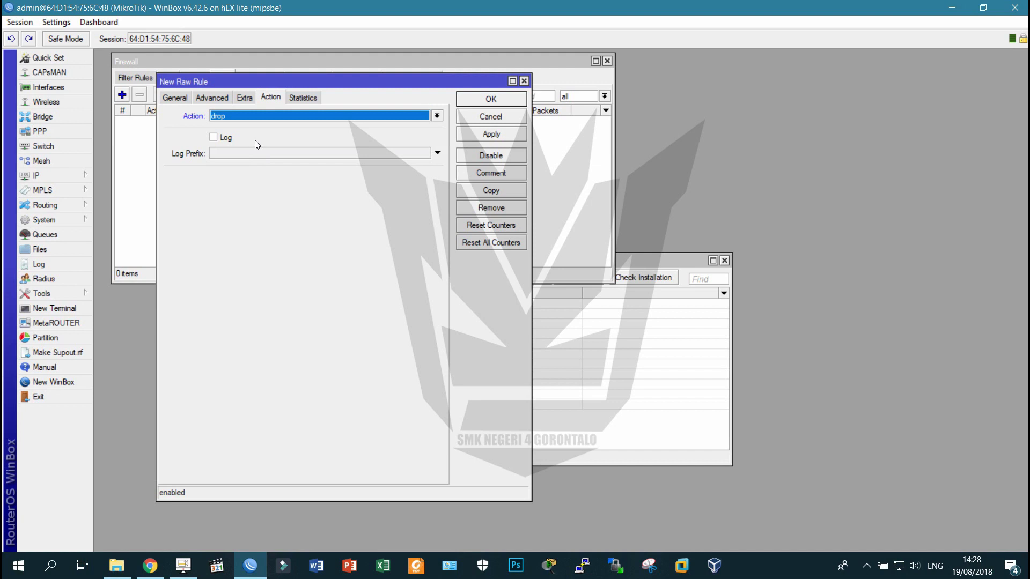
left_click(234, 140)
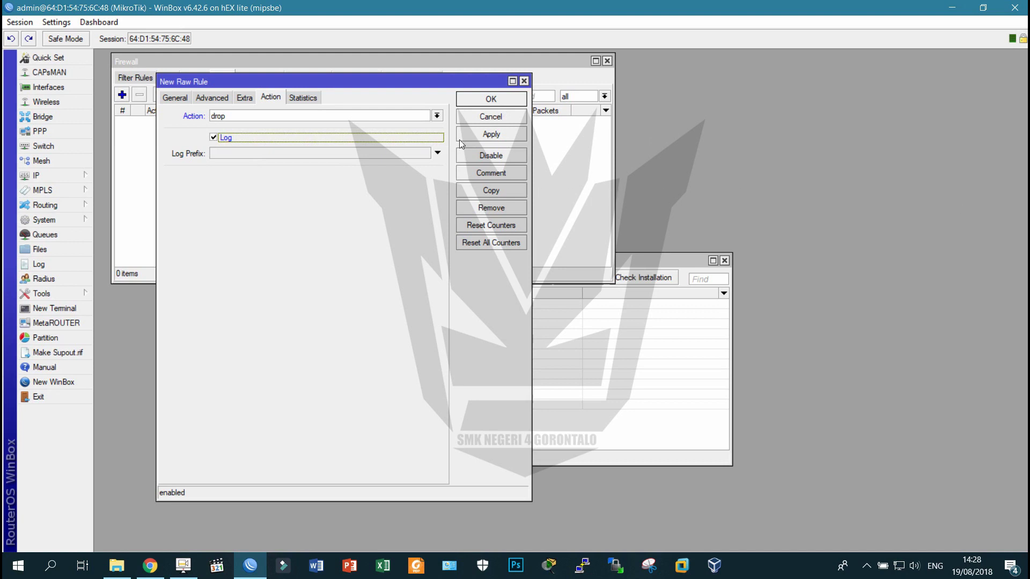
left_click(510, 103)
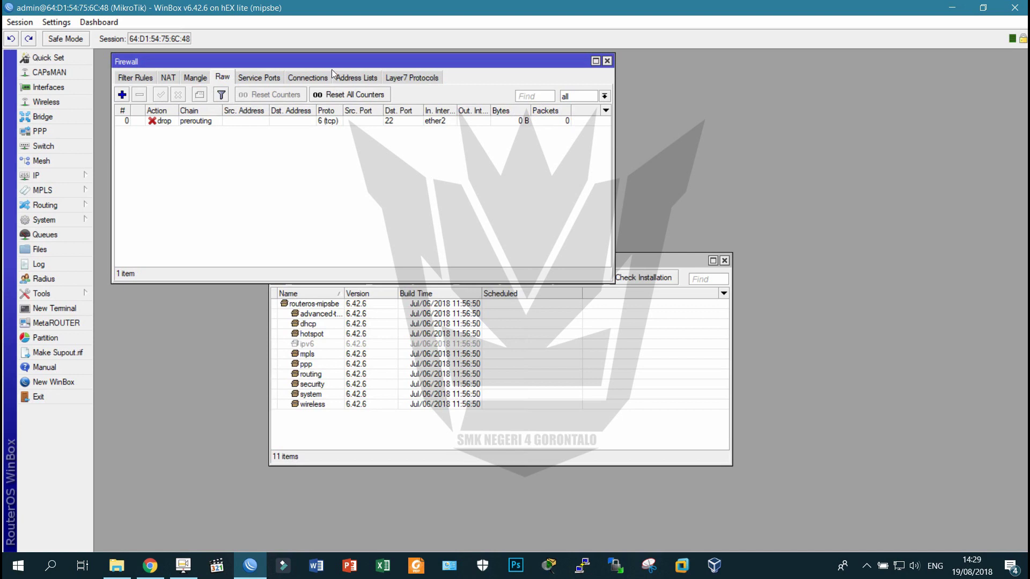
- Arrange the firewall and package list windows so that they do not overlap
left_click_drag(335, 64, 327, 104)
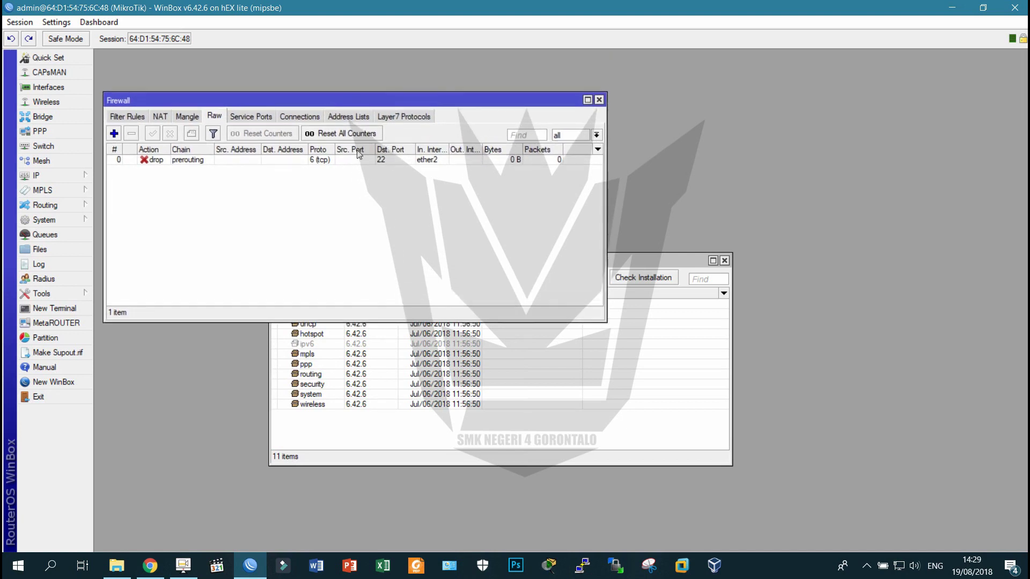
left_click_drag(661, 263, 651, 303)
left_click_drag(275, 102, 285, 76)
left_click_drag(644, 300, 633, 319)
left_click(457, 218)
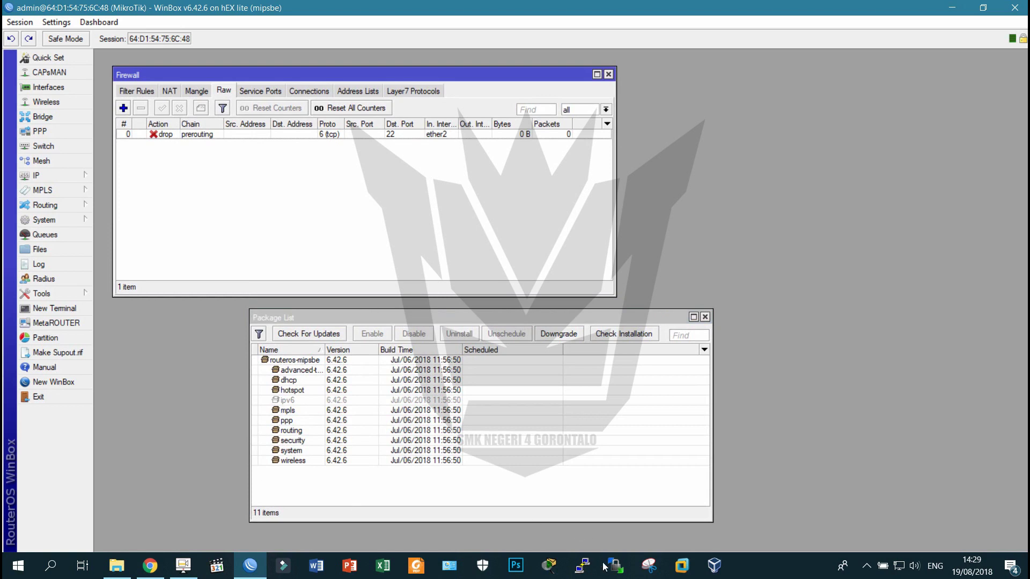
- Start an SSH connection to 192.168.100.1 on port 22 in PuTTY, keeping the terminal window clear of the raw rule's counters
left_click(581, 565)
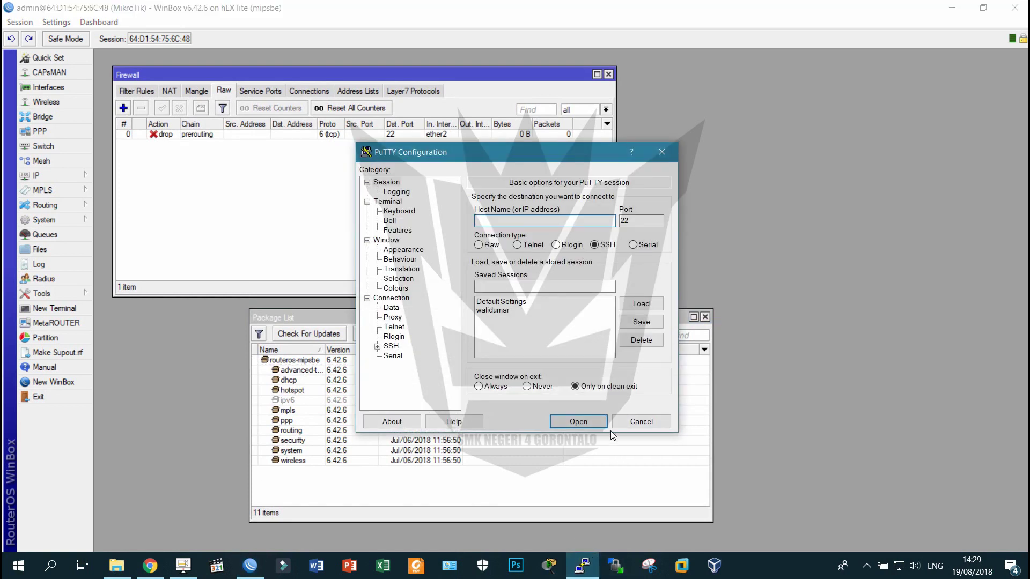
type("192.168.100.1")
key("Return")
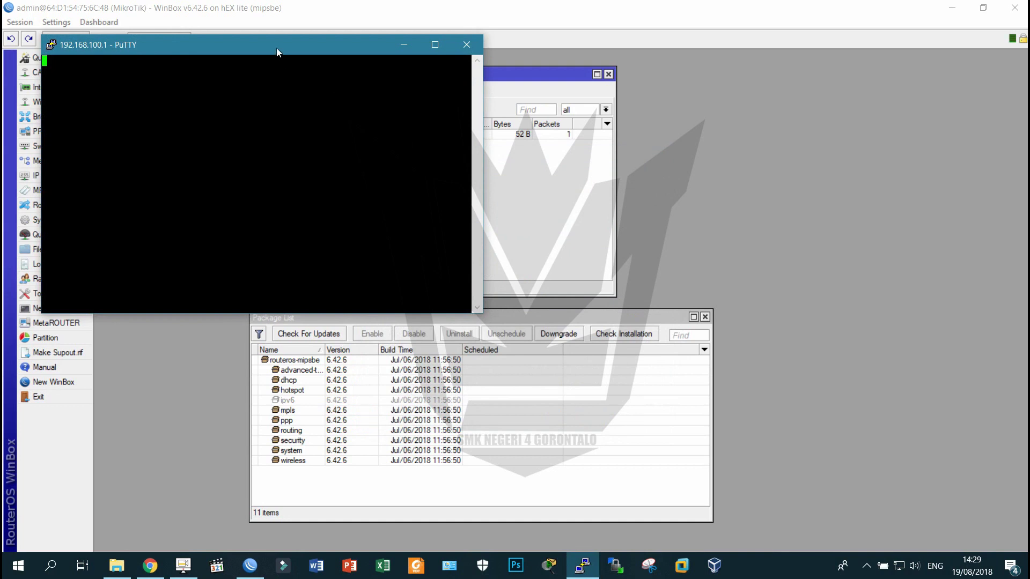
left_click_drag(275, 47, 754, 183)
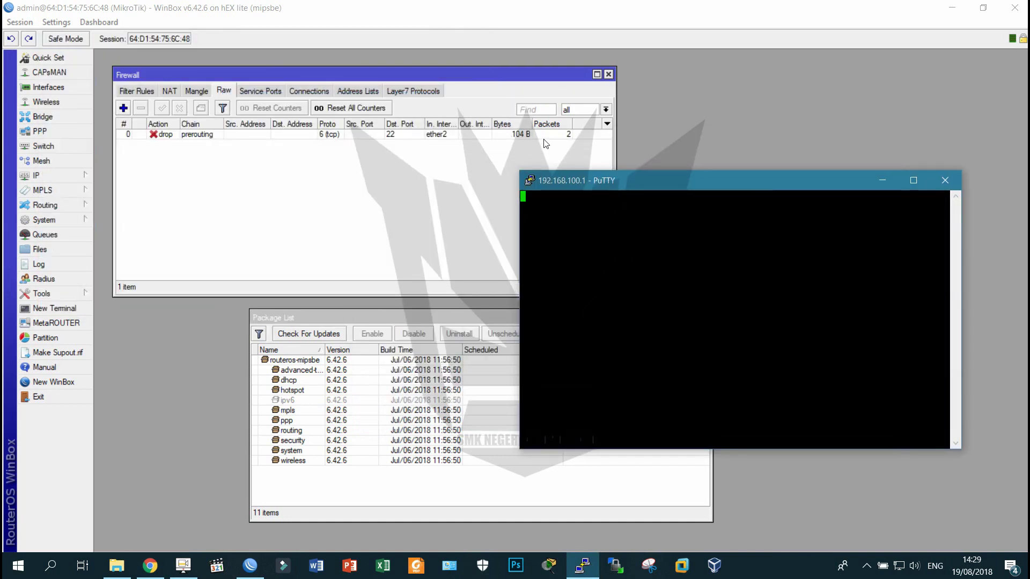
left_click_drag(580, 181, 590, 195)
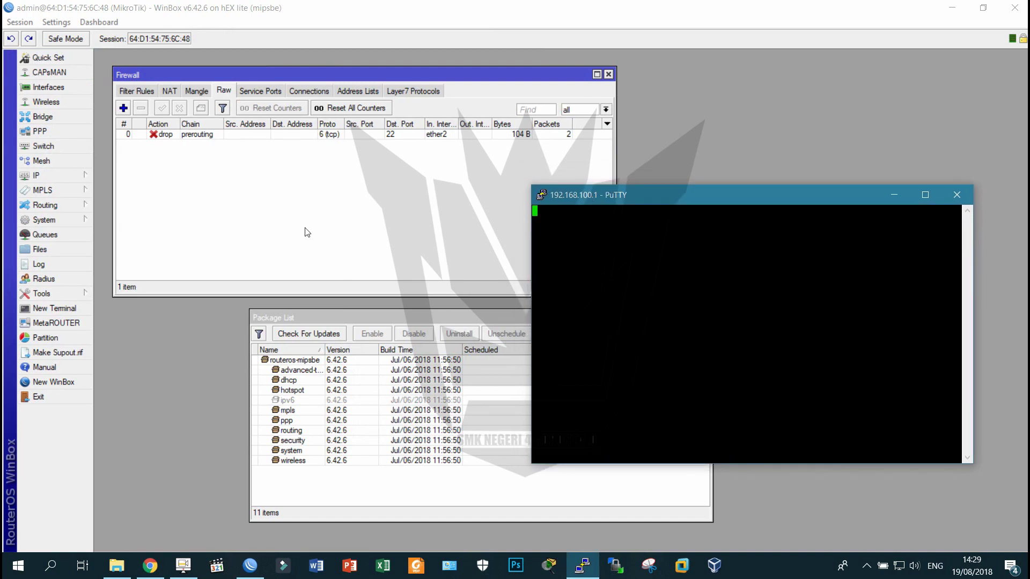
- Show the router's log and system resources, moving the Resources window clear of the log
left_click(39, 263)
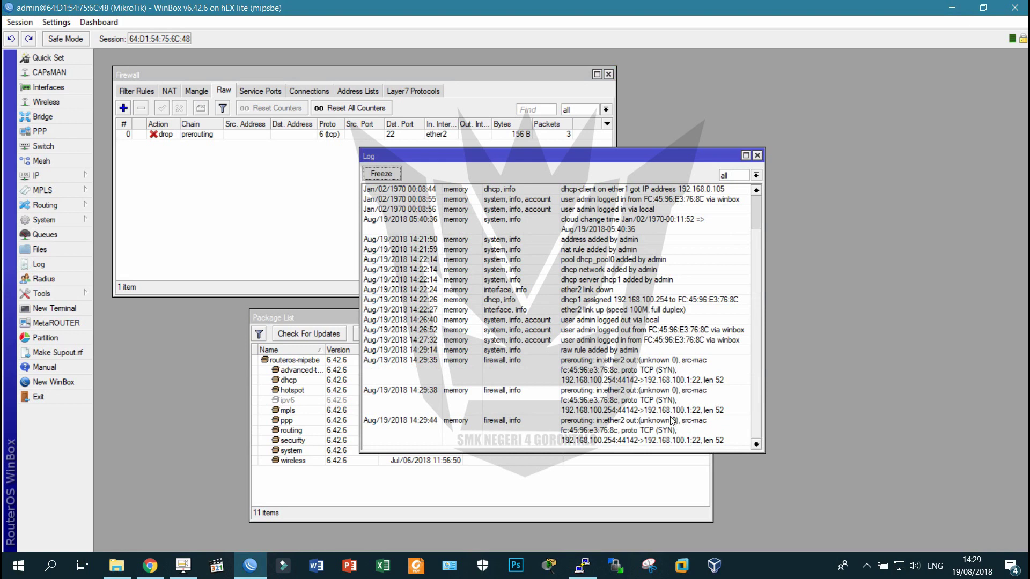
left_click(63, 223)
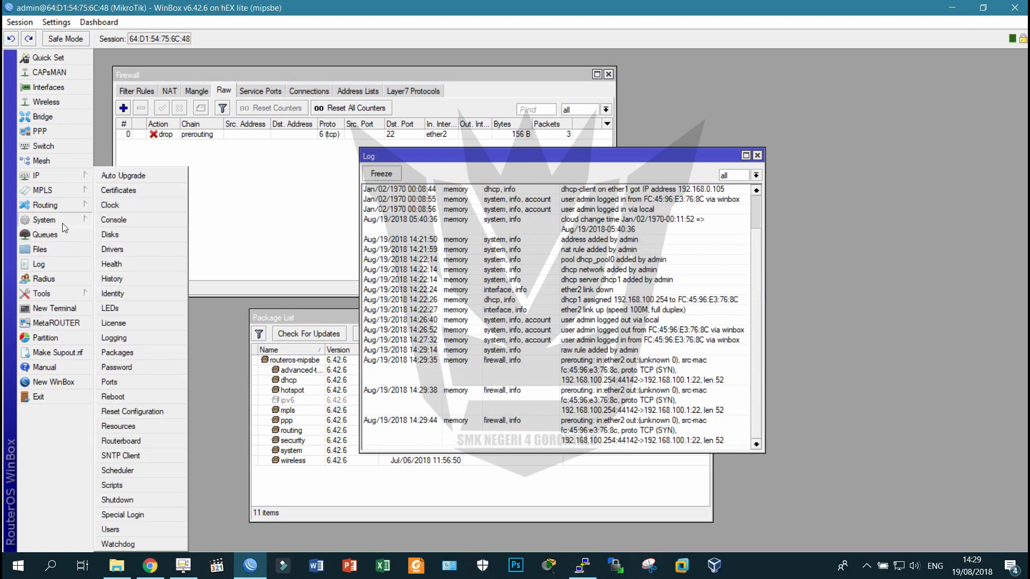
left_click(140, 426)
left_click_drag(615, 204, 881, 74)
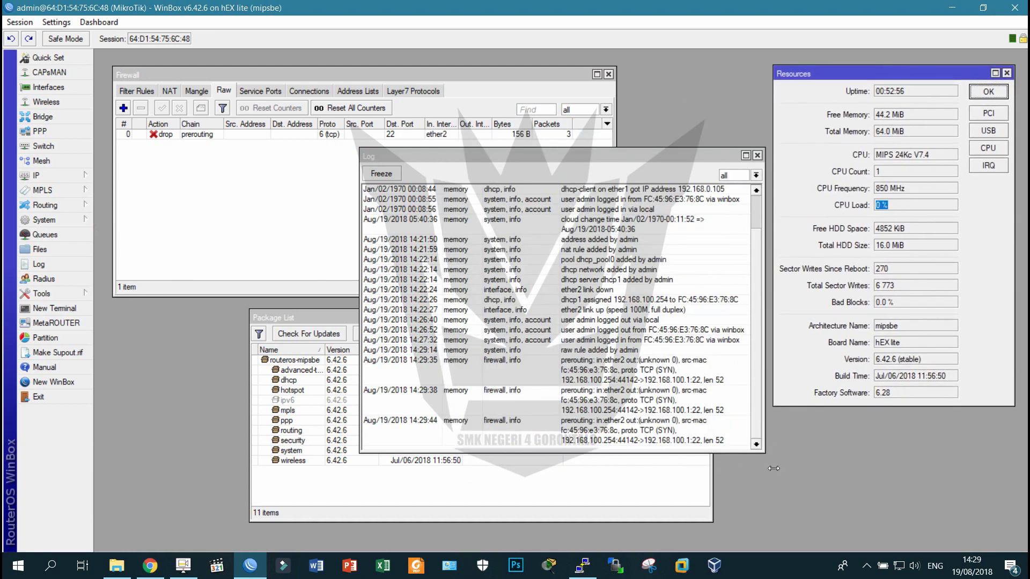
- Switch to PuTTY, dismiss its error dialog and close the terminal window for 192.168.100.1
left_click(584, 572)
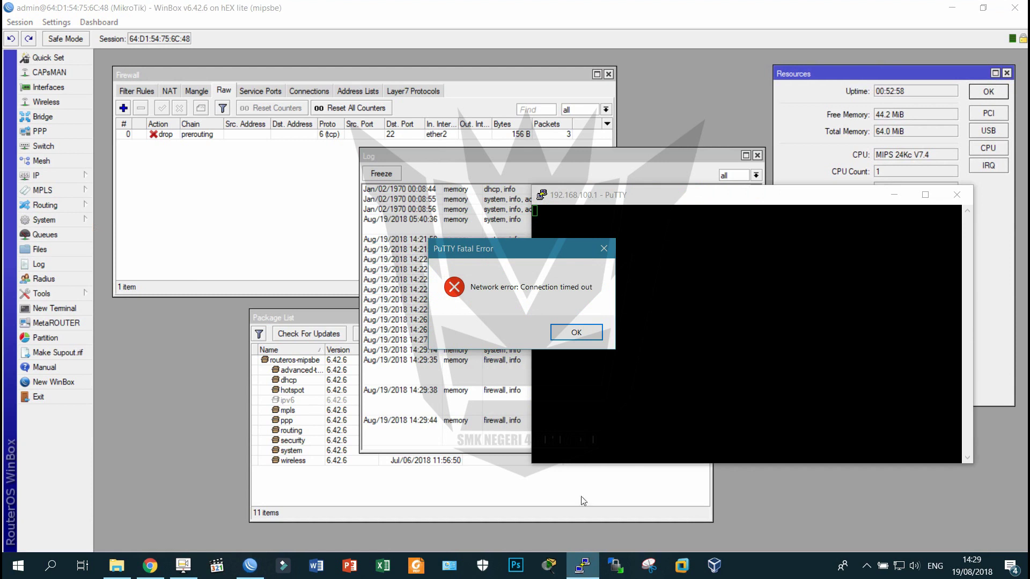
left_click(577, 332)
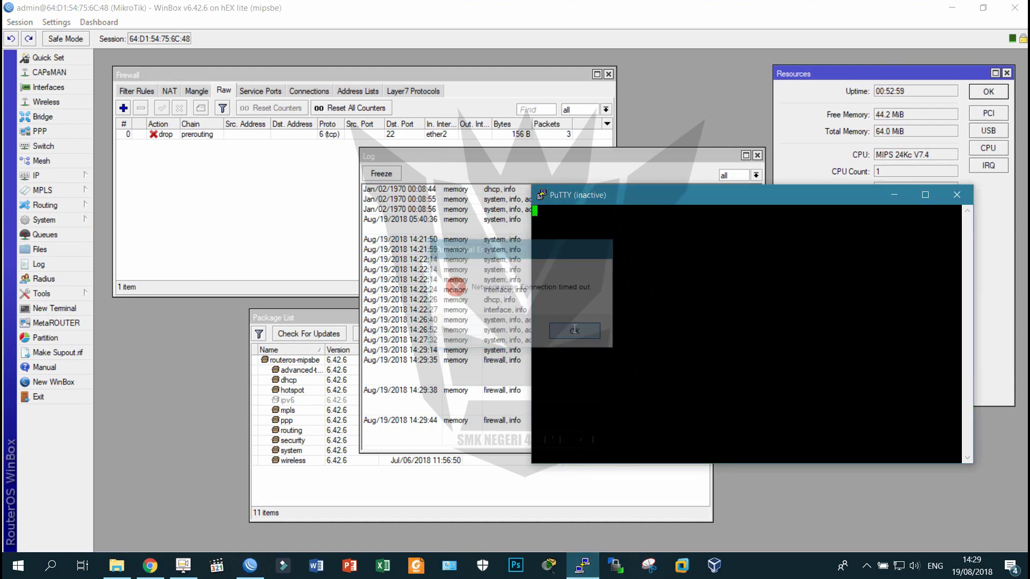
left_click(950, 197)
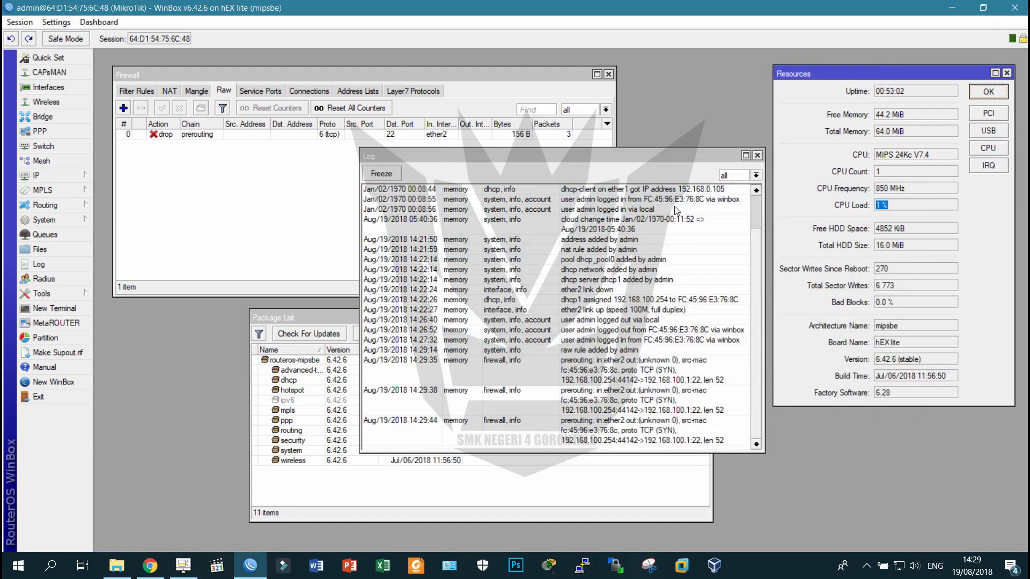
- Review the general and advanced matching options of the port 22 raw rule, leaving without changes
left_click(286, 157)
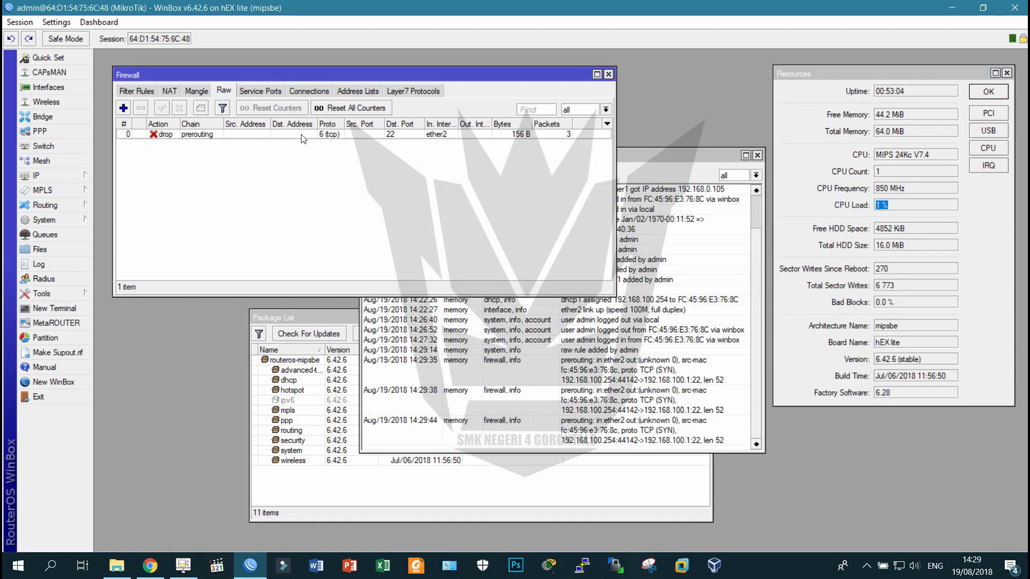
double_click(301, 134)
left_click(166, 98)
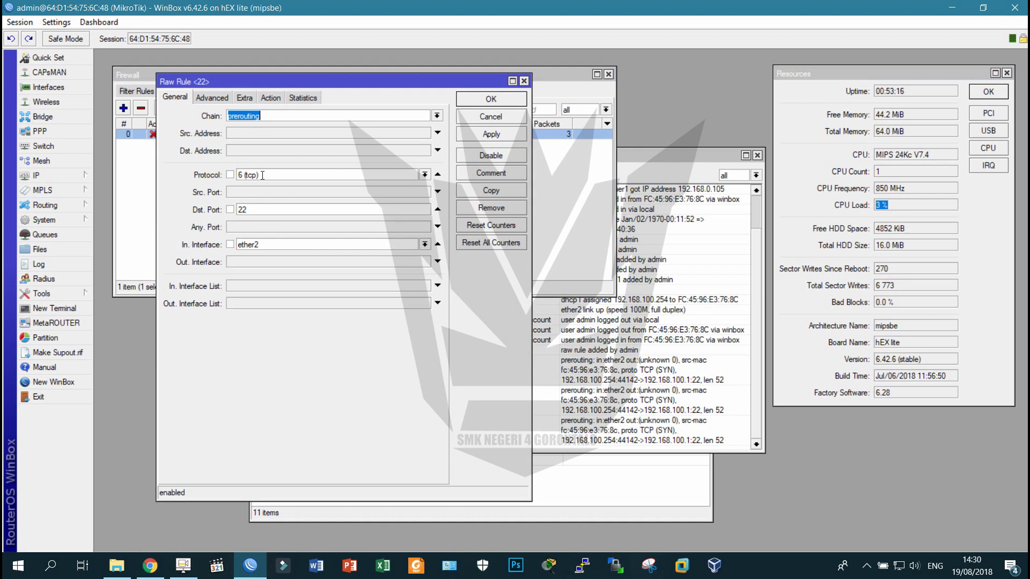
left_click(211, 97)
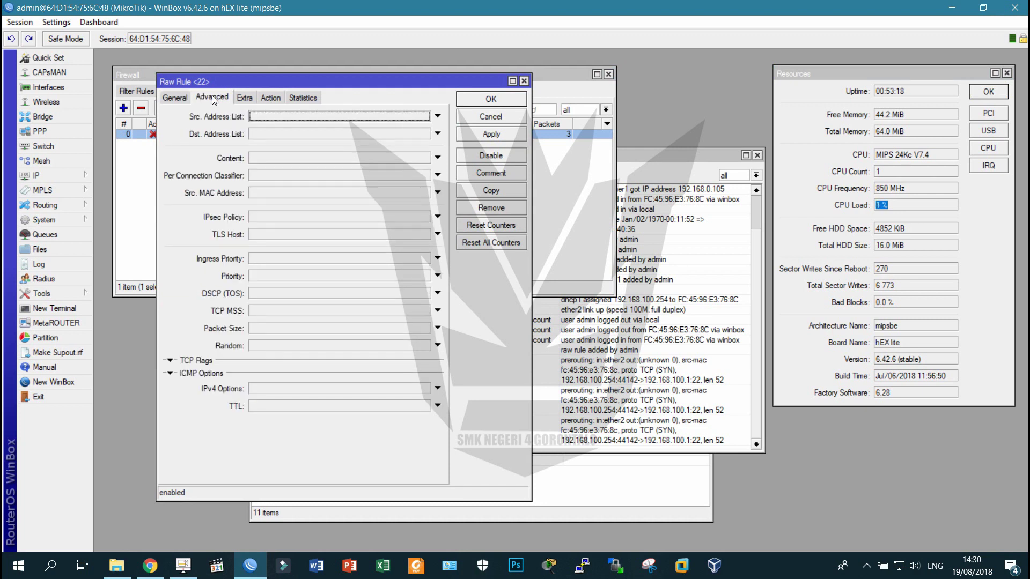
left_click(498, 121)
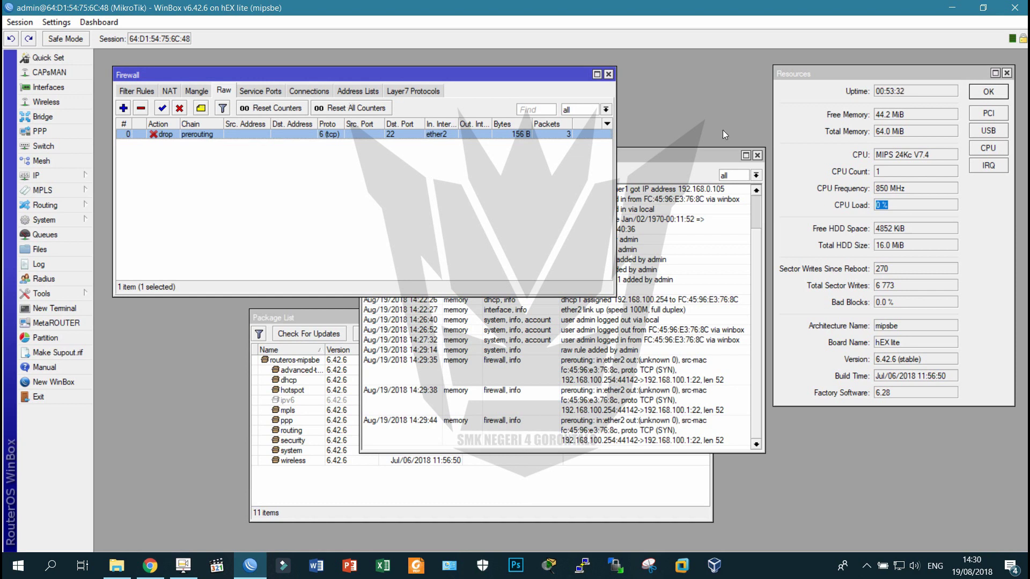
- Check the CPU load, then look through the firewall's address lists and filter rules before returning to the raw rules
left_click(900, 204)
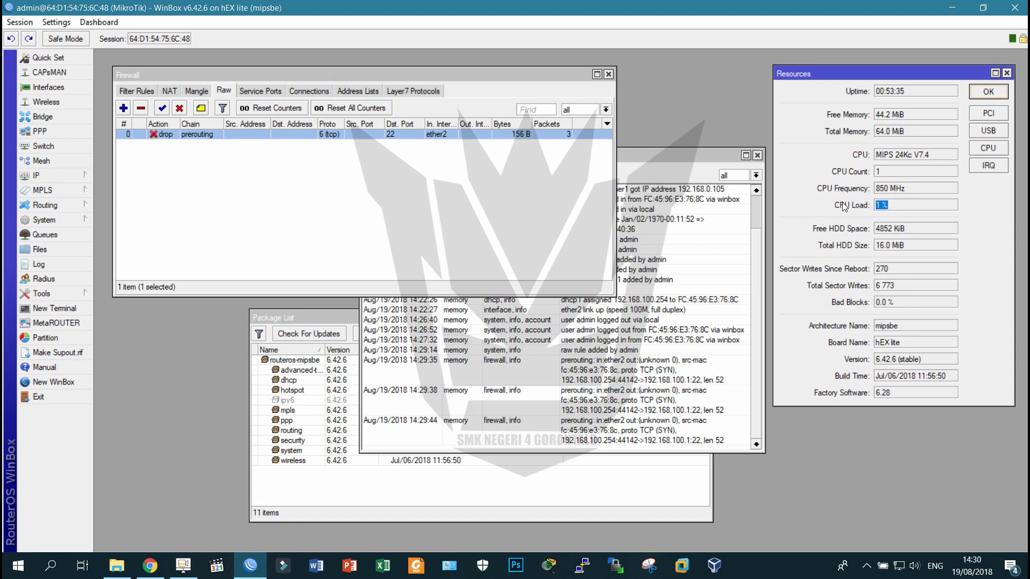
left_click(342, 179)
left_click(368, 92)
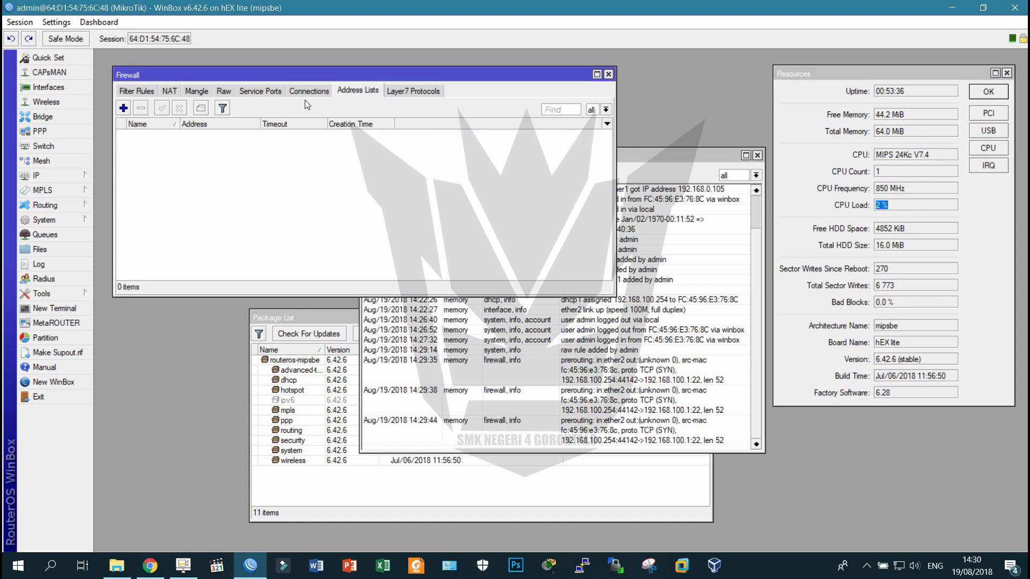
left_click(231, 92)
left_click(149, 92)
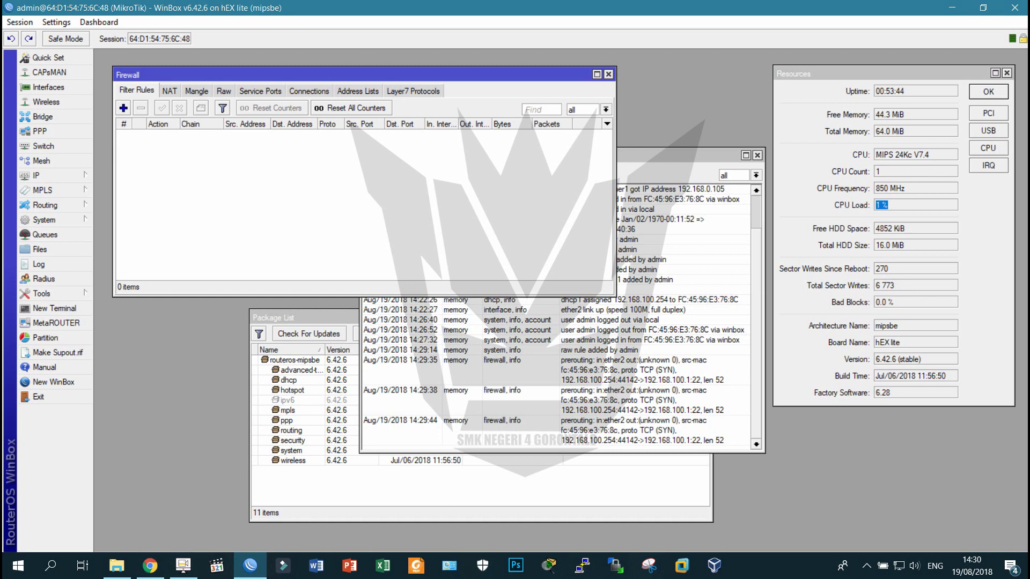
left_click(364, 93)
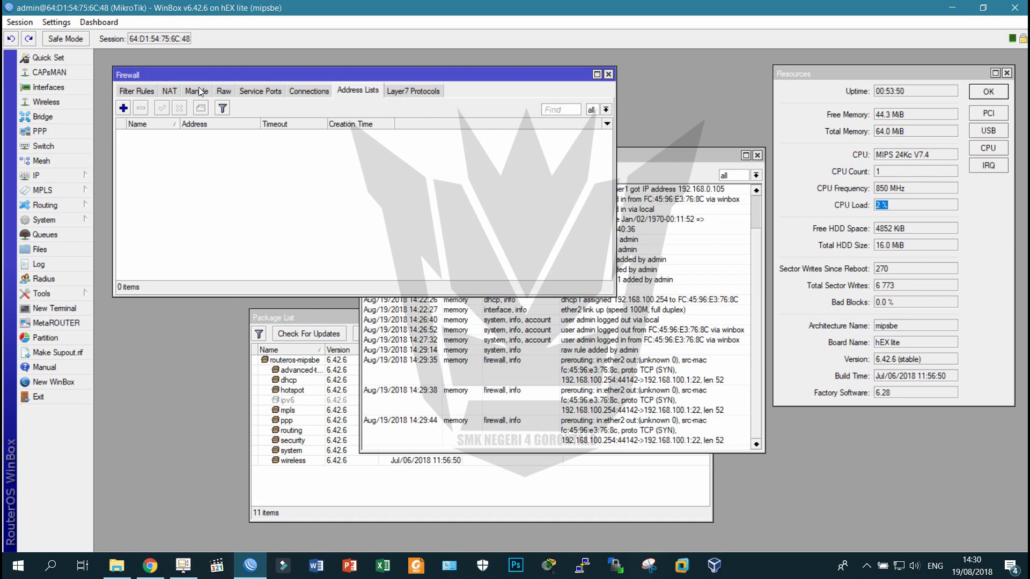
left_click(223, 91)
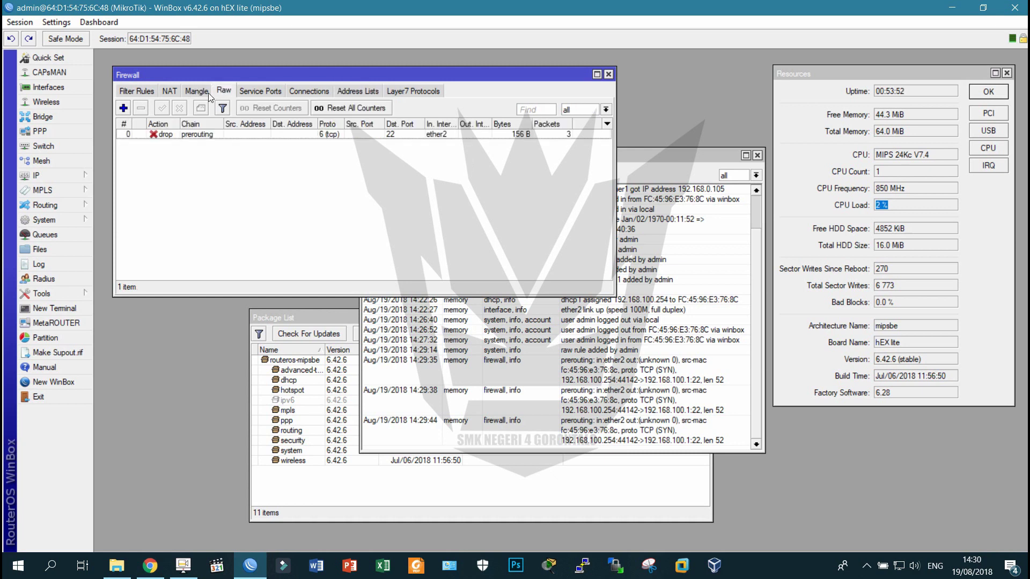
- Disable the raw rule that drops TCP port 22 traffic from ether2
left_click(155, 135)
left_click(180, 108)
left_click(183, 565)
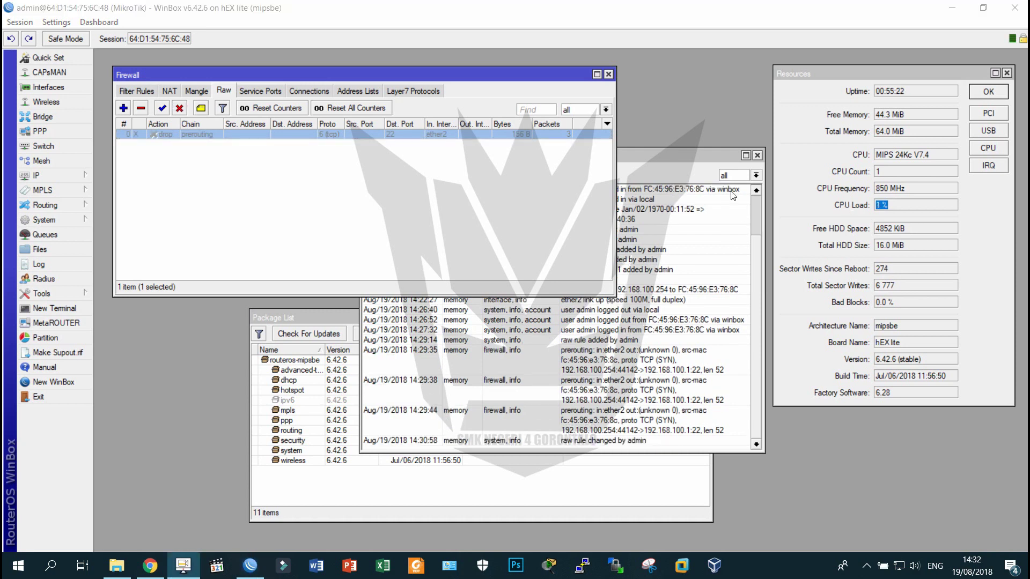
- Create a raw rule in the prerouting chain matching TCP traffic to destination port 53 on incoming interface ether1
left_click(123, 143)
left_click(123, 108)
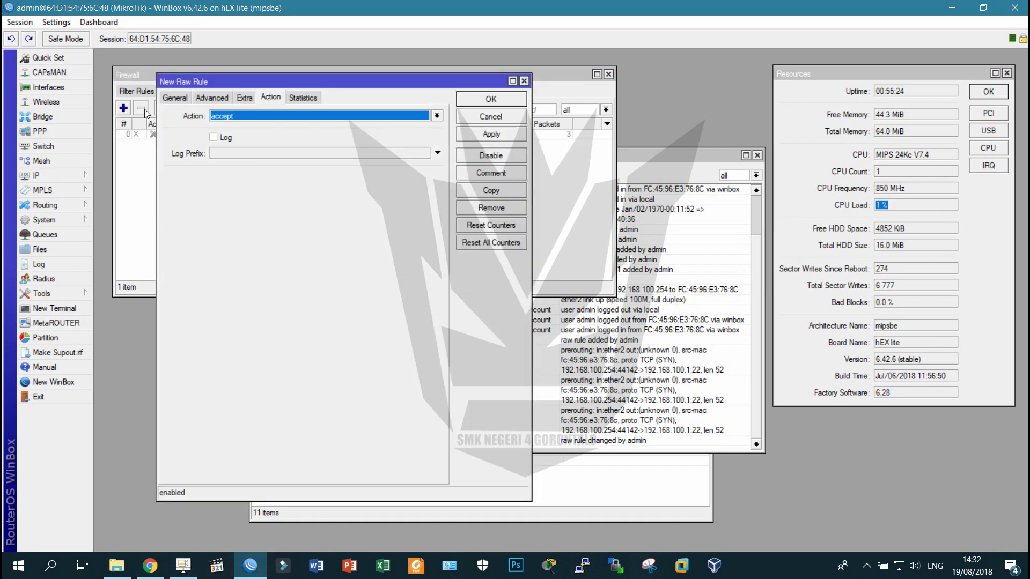
left_click(183, 99)
left_click(253, 176)
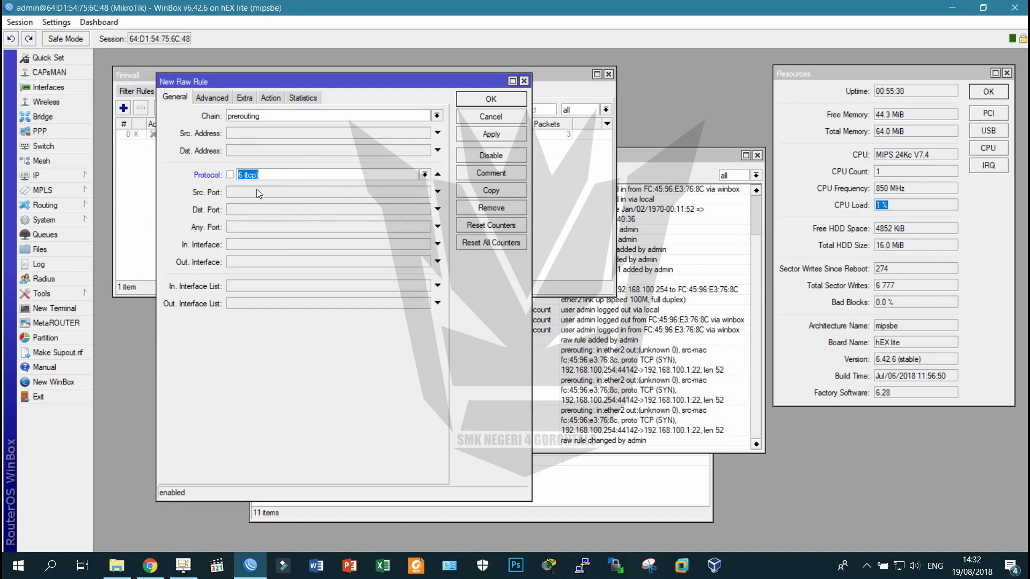
left_click(260, 210)
type("53")
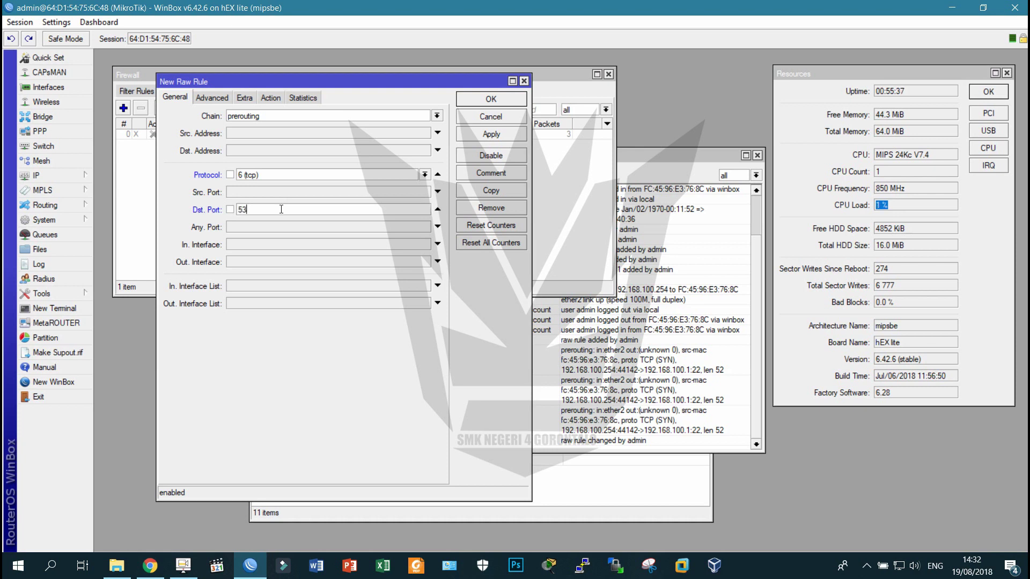
left_click(263, 243)
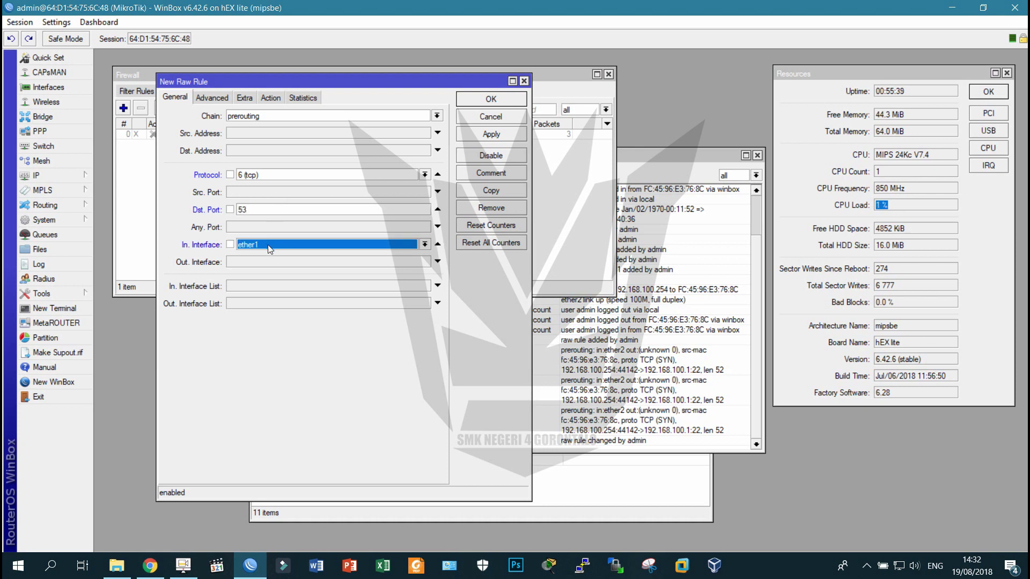
- Set the new rule's action to add dst to address list with the list name serangan-DNS, and save the rule
left_click(270, 98)
left_click(259, 118)
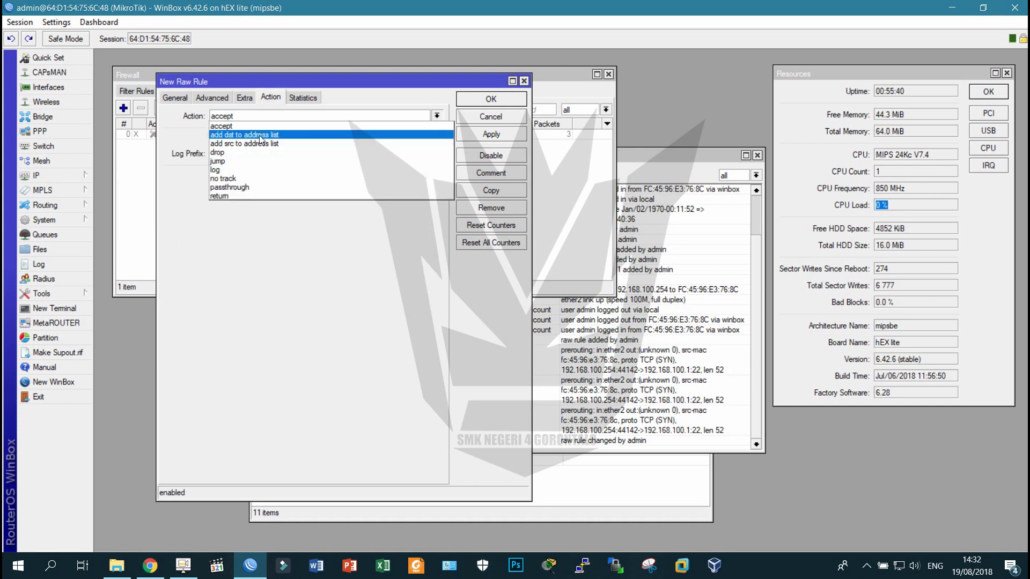
left_click(268, 136)
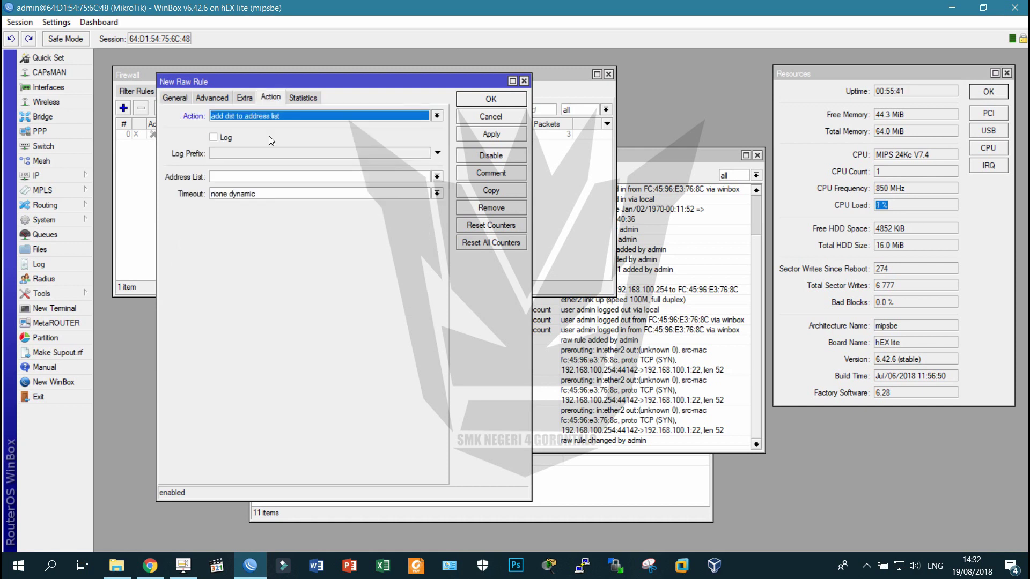
left_click(242, 177)
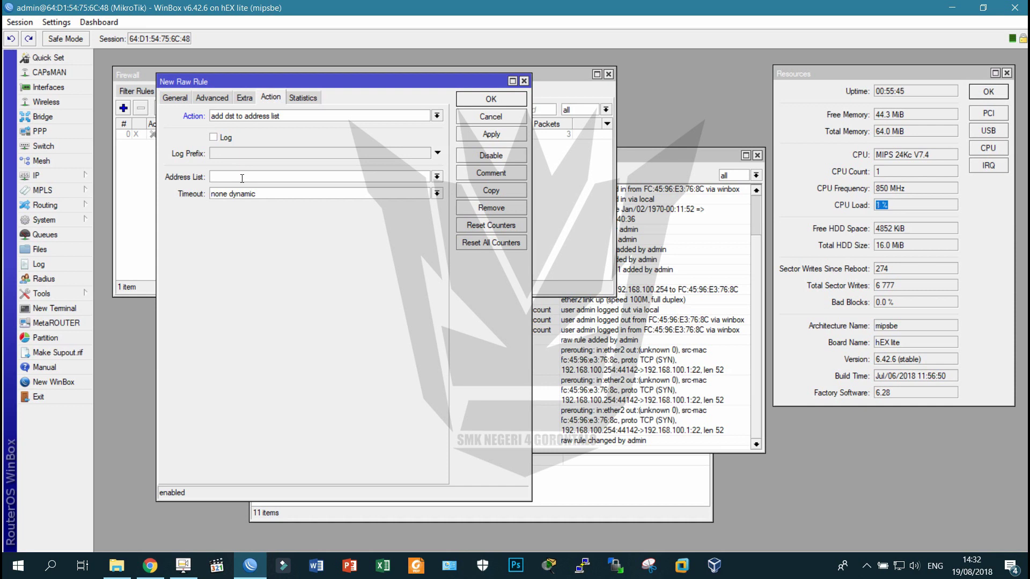
type("serangan DNS")
left_click(482, 102)
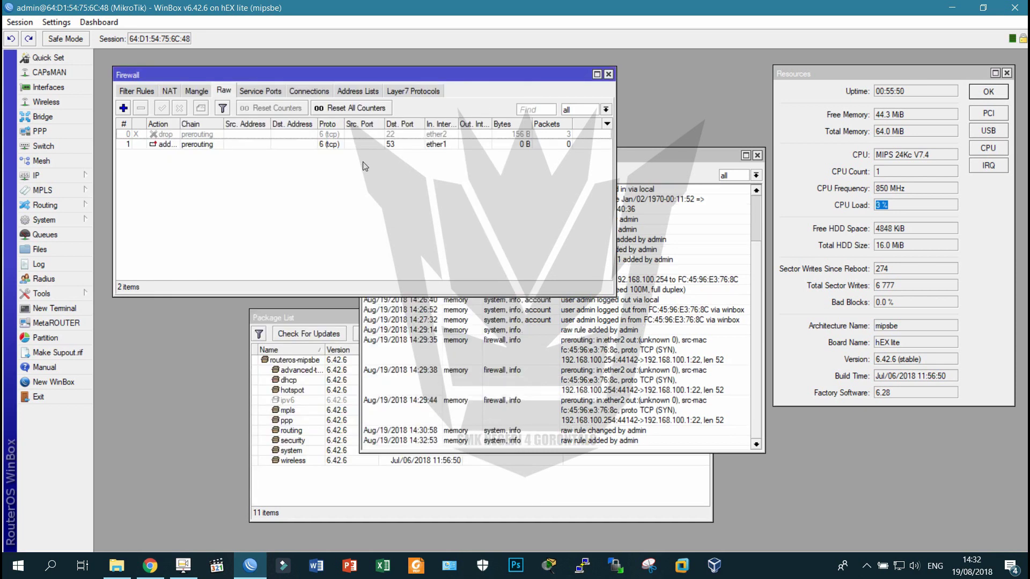
left_click(291, 144)
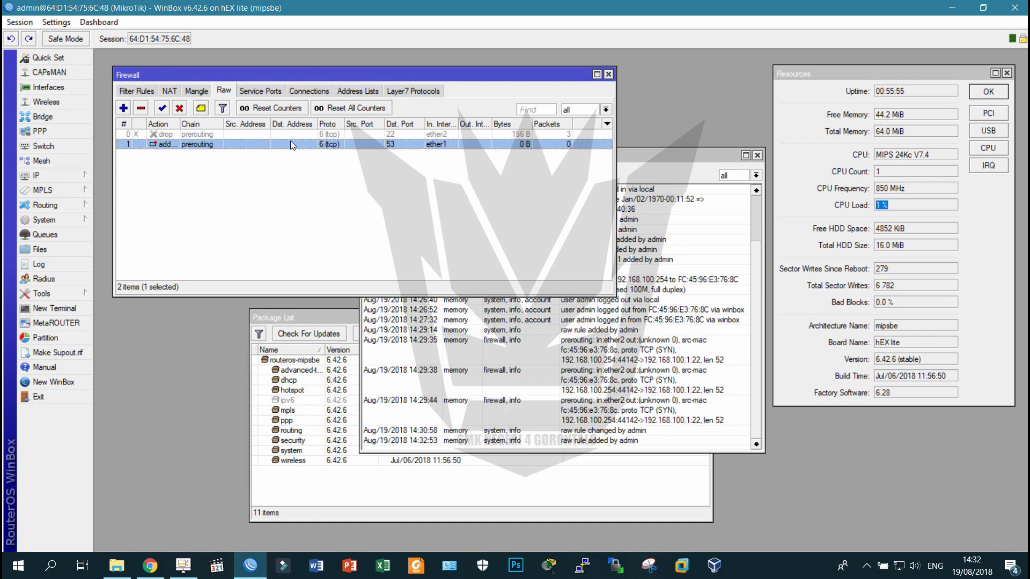
left_click(123, 109)
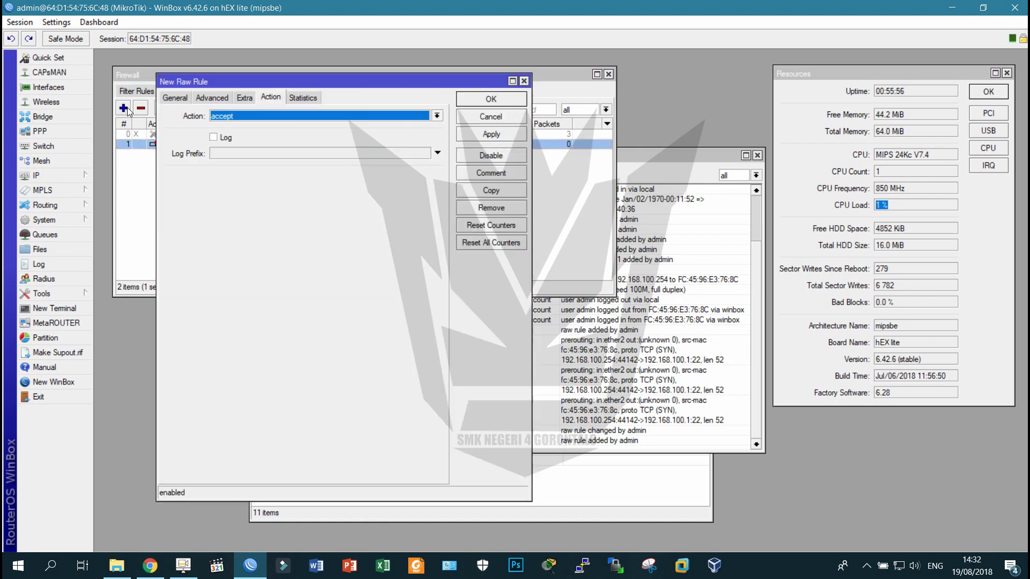
left_click(170, 98)
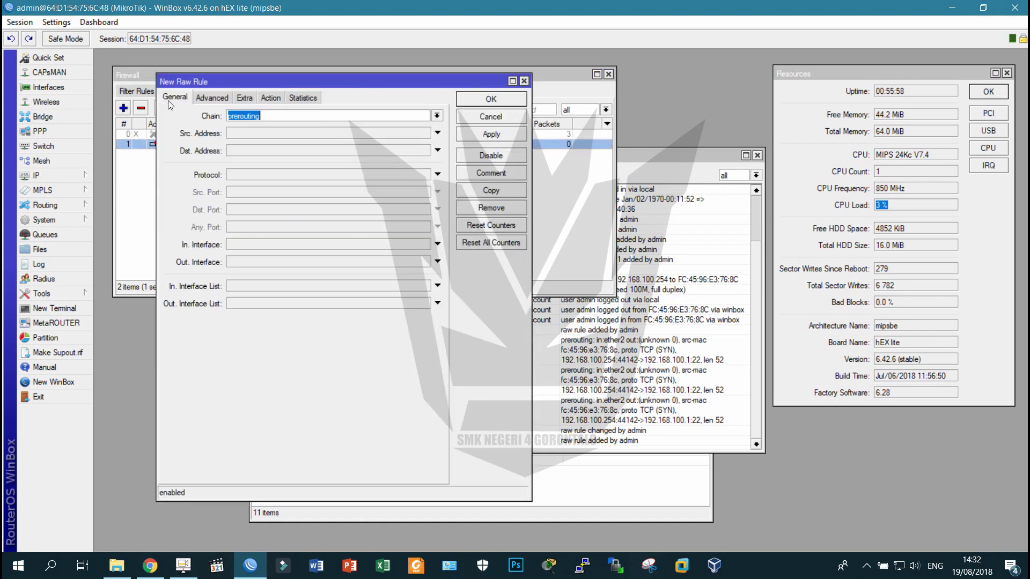
left_click(272, 177)
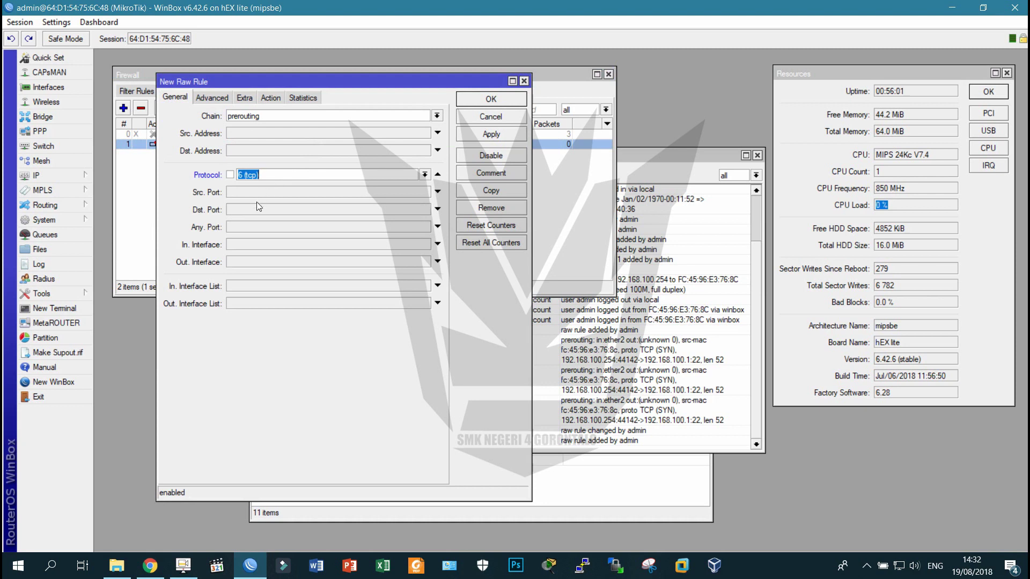
left_click(491, 116)
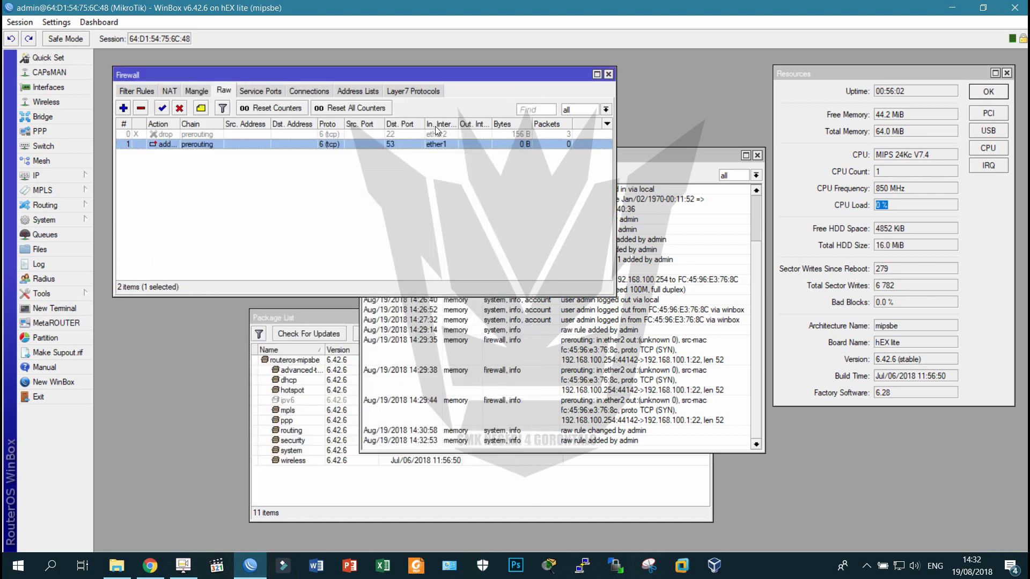
- Change the protocol of the port 53 raw rule to udp and save it
double_click(251, 142)
left_click(424, 175)
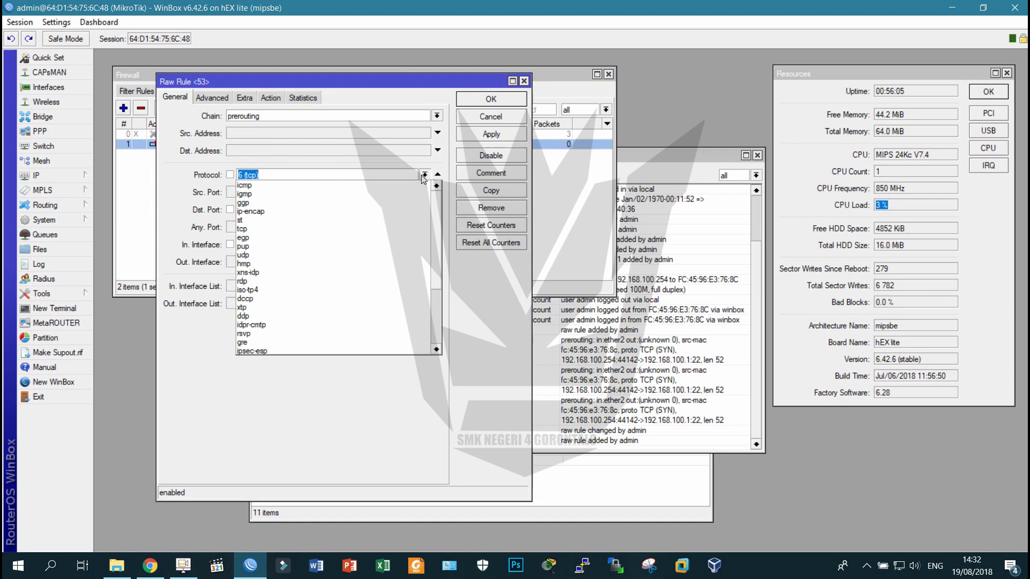
type("udp")
left_click(491, 99)
left_click(491, 99)
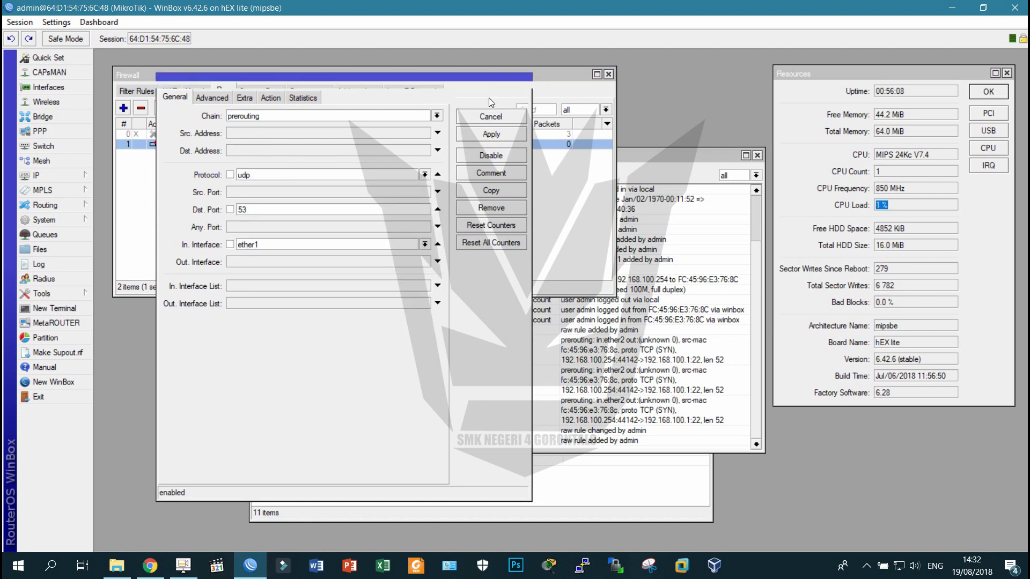
- Start another raw rule in the prerouting chain that matches the source address list serangan-DNS
left_click(123, 108)
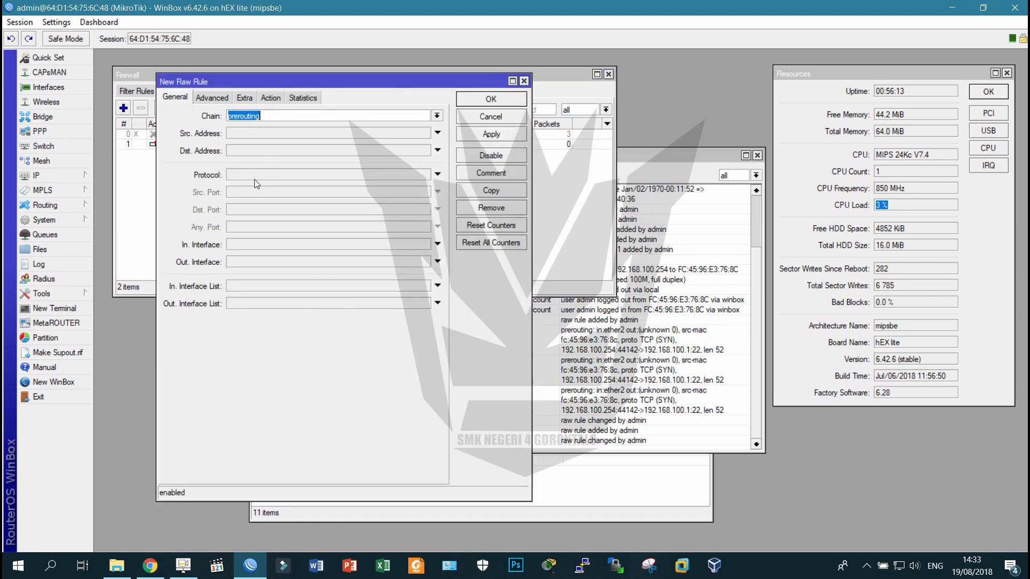
left_click(226, 97)
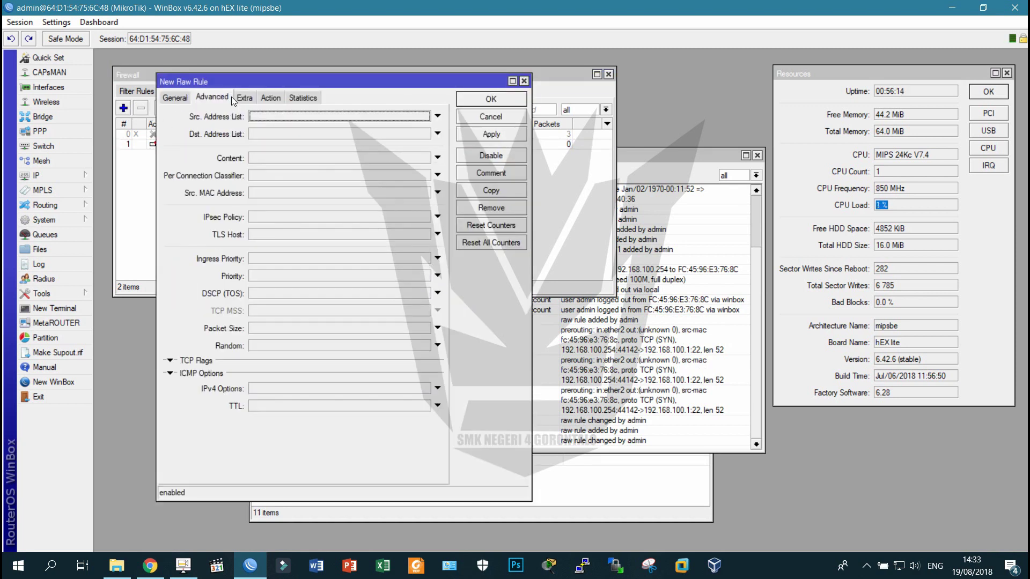
left_click(281, 117)
left_click(424, 117)
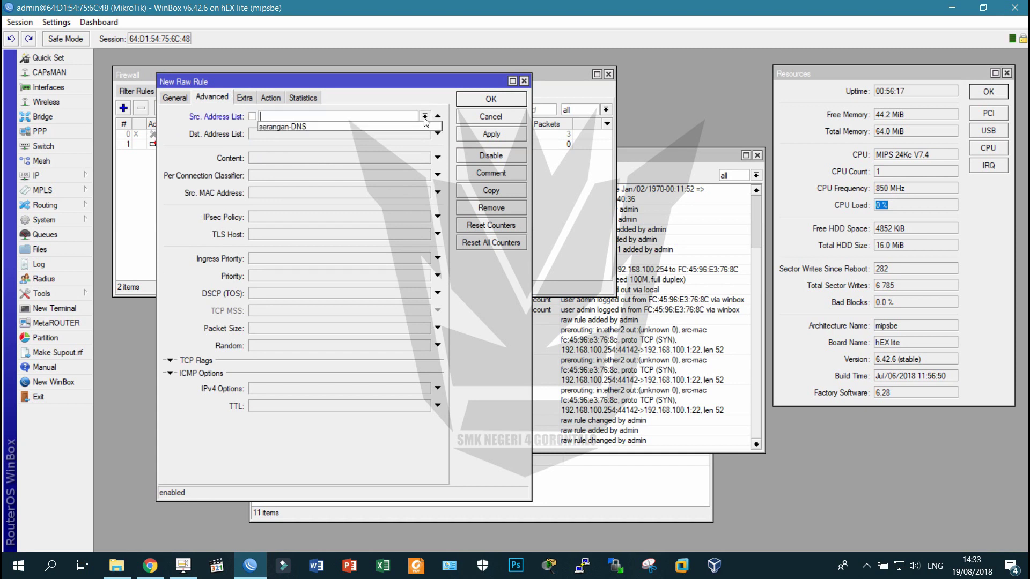
left_click(426, 125)
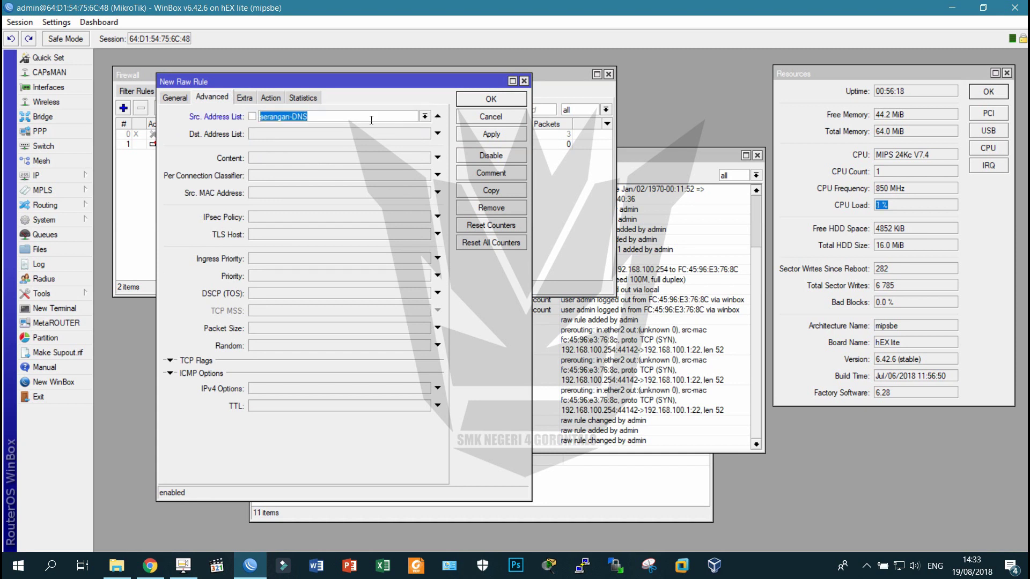
- Set the action of the serangan-DNS source list rule to drop and save the rule
left_click(270, 97)
left_click(284, 116)
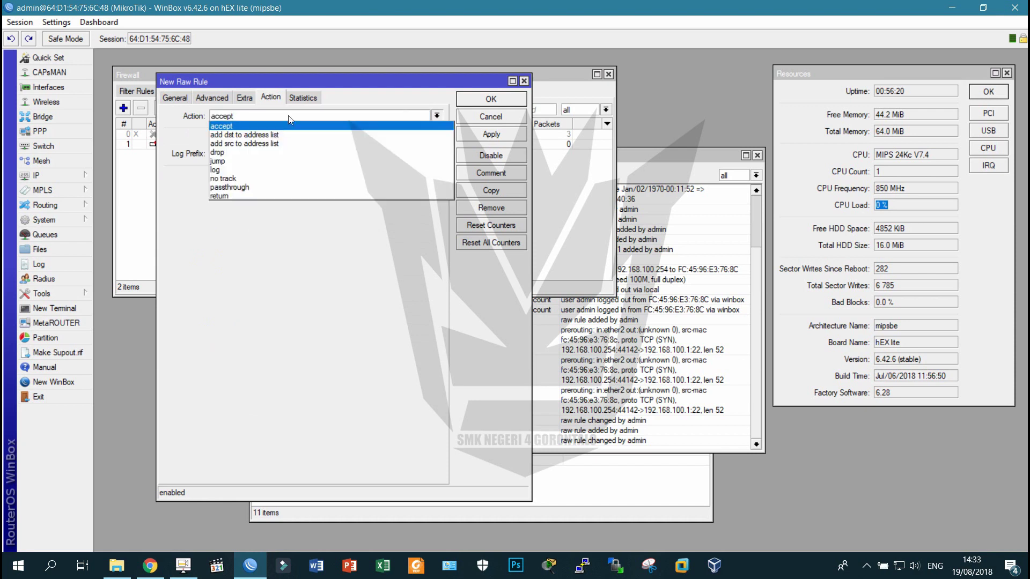
left_click(271, 153)
left_click(462, 101)
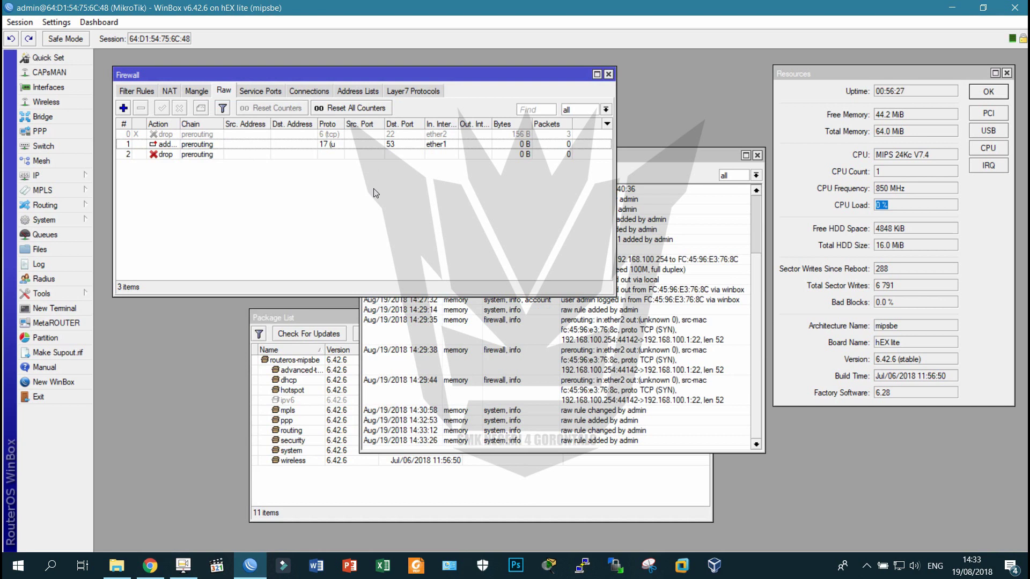
- Check the firewall address lists for entries and return to the raw rules
left_click(438, 154)
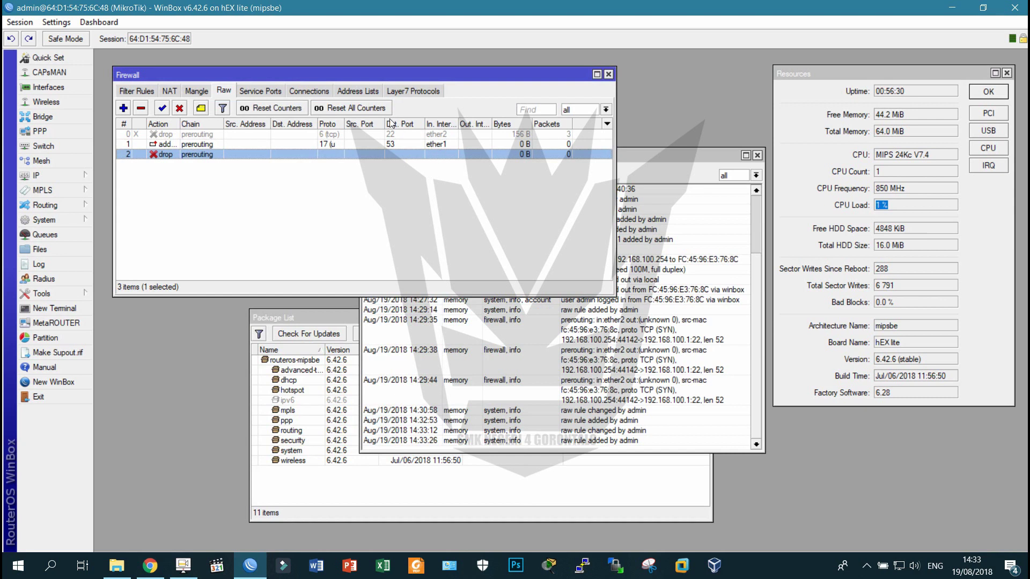
left_click(358, 90)
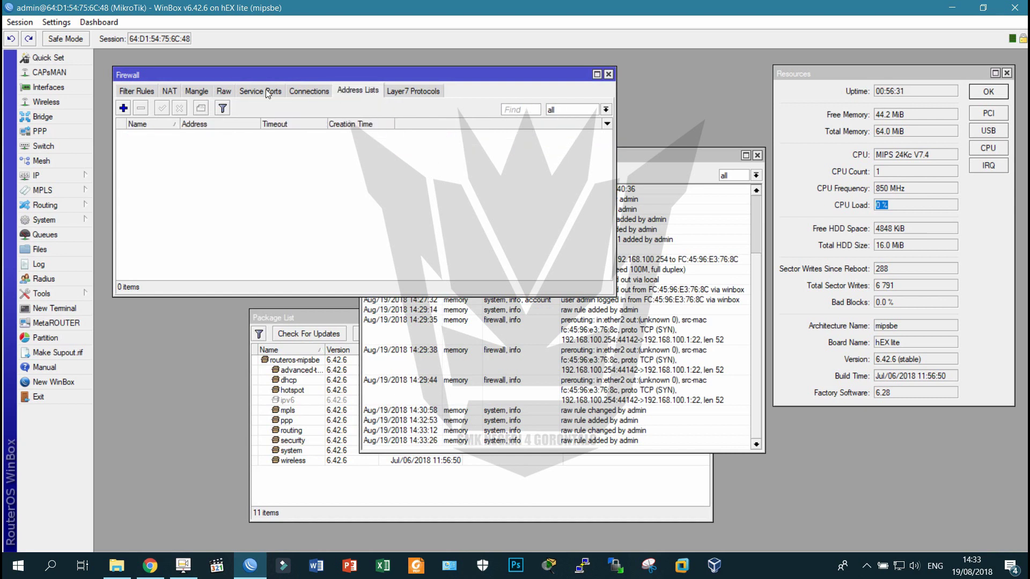
left_click(224, 91)
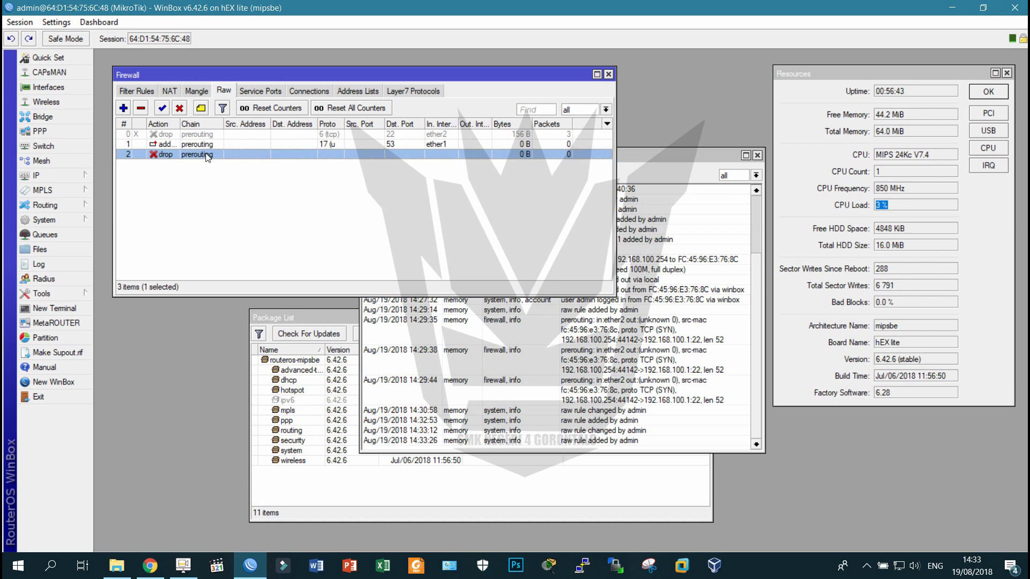
- Examine the CPU frequency and CPU load among the router's resources
left_click(903, 210)
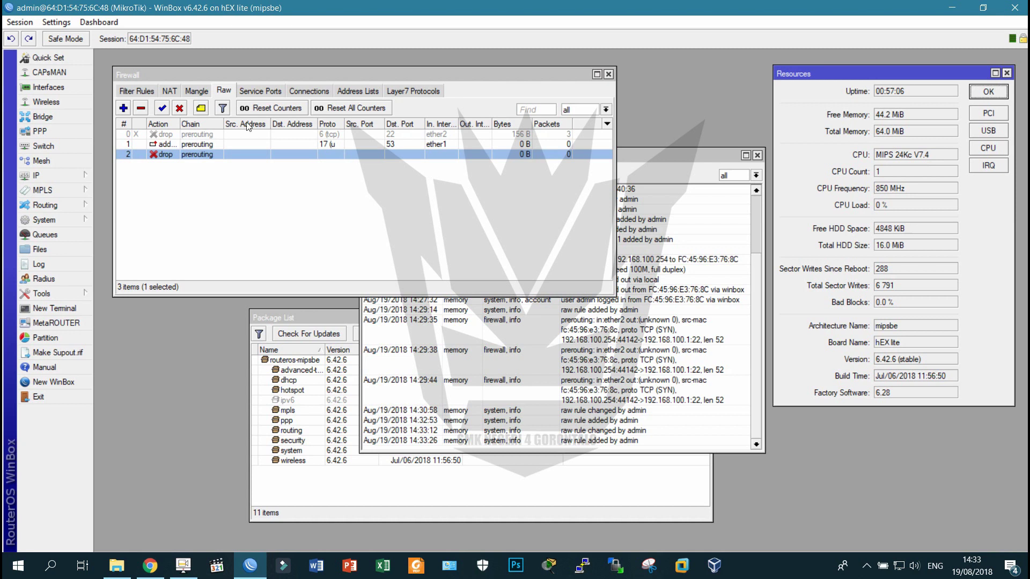
left_click_drag(914, 188, 864, 182)
left_click(907, 190)
double_click(916, 187)
left_click(919, 190)
- Move the Log window away from the firewall raw rules and bring the Package List in front of it
left_click(642, 156)
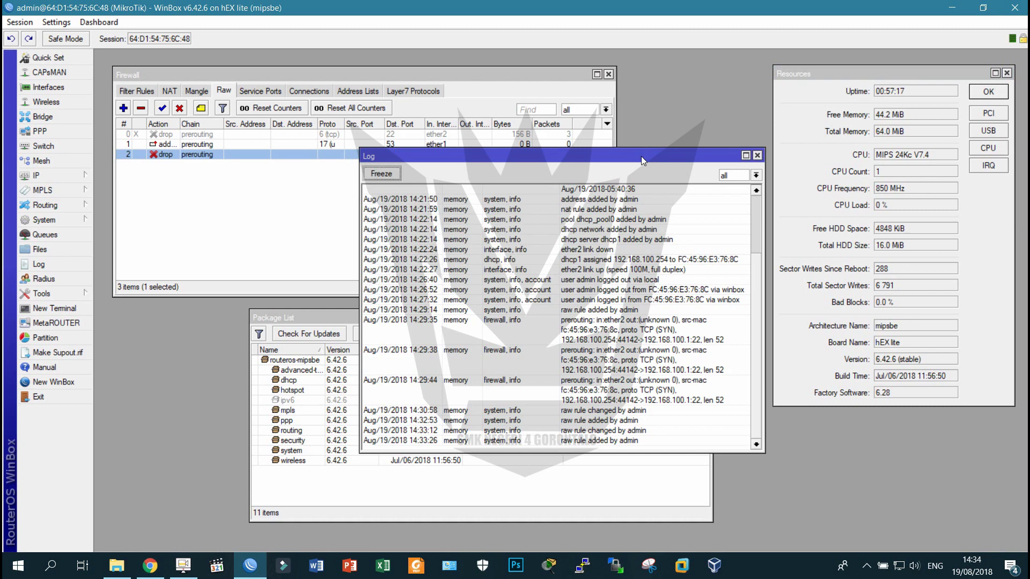
left_click_drag(642, 156, 626, 221)
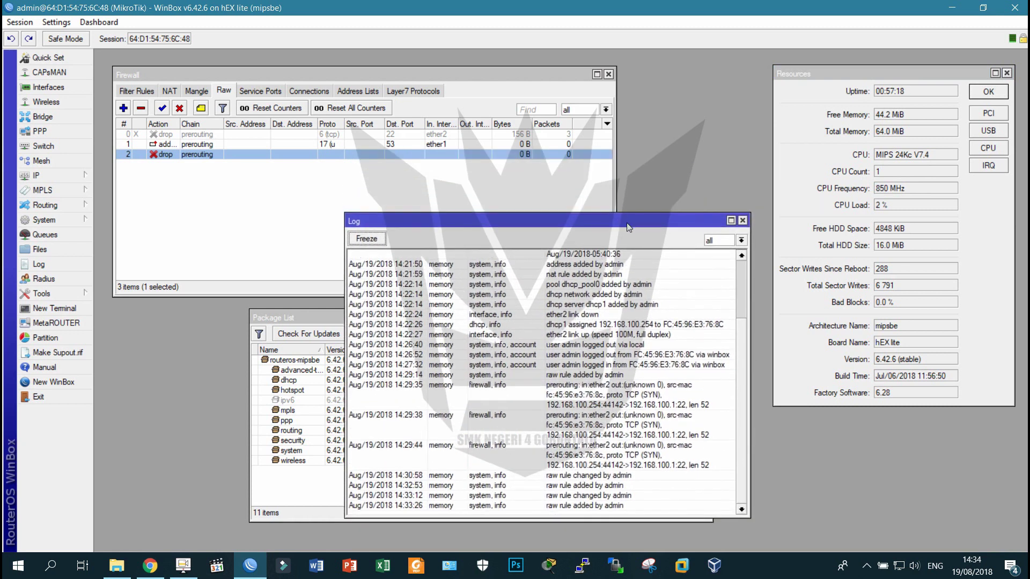
left_click(306, 318)
left_click_drag(307, 317, 228, 332)
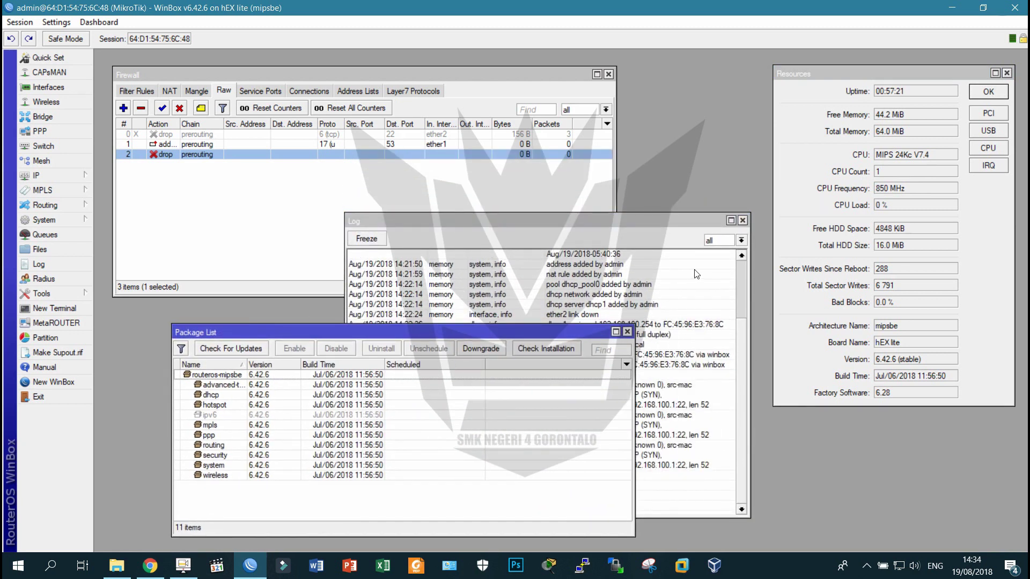